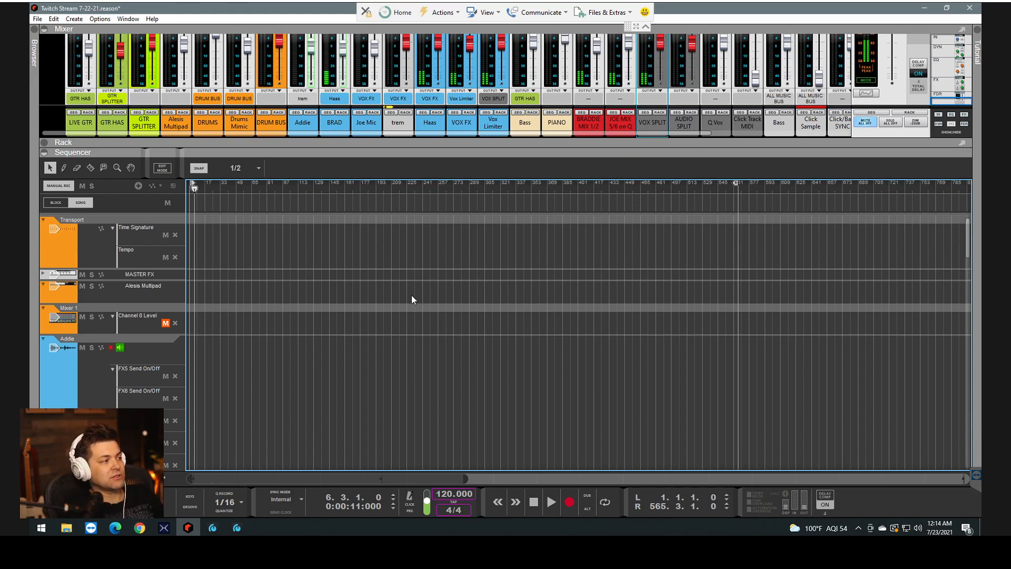
Show the Vita Nova block in Block view and return the playhead to the block's start.
{"action": "left_click", "coordinate": [59, 201]}
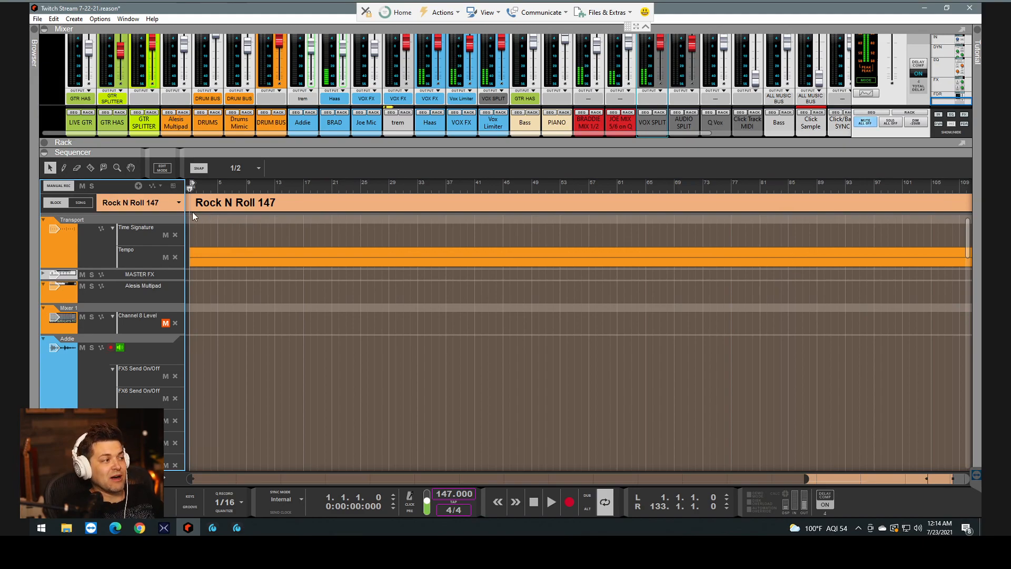
{"action": "left_click", "coordinate": [170, 203]}
{"action": "left_click", "coordinate": [213, 177]}
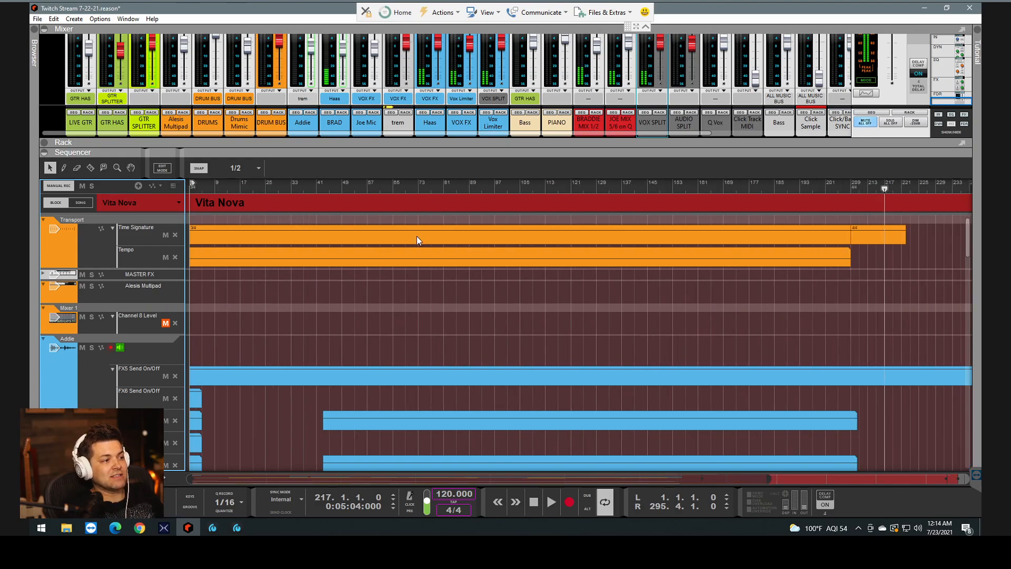
{"action": "left_click", "coordinate": [185, 182]}
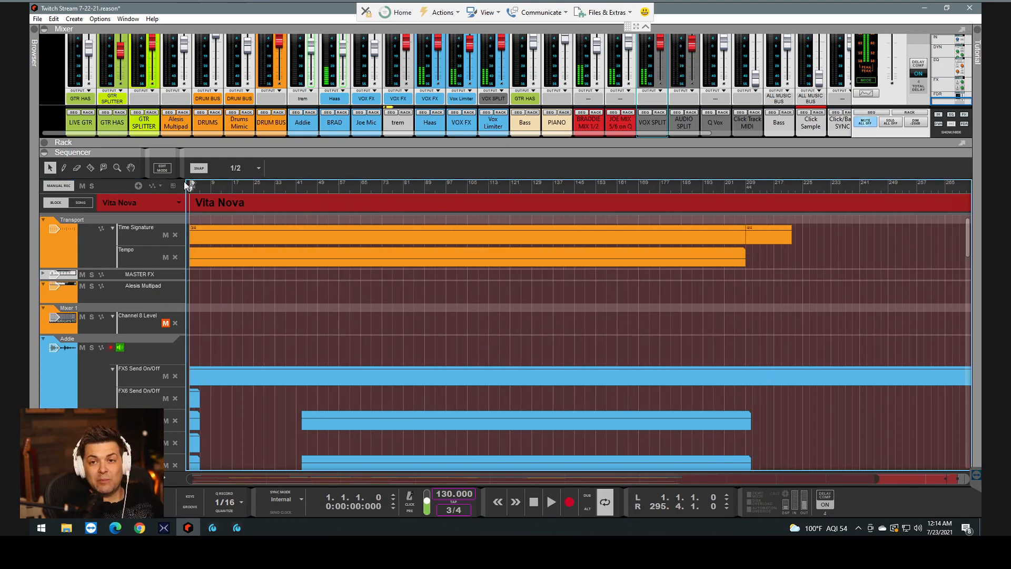
Inspect the first time signature clip by placing the playhead at bars 41 and 65, and return to the start.
{"action": "left_click", "coordinate": [257, 239]}
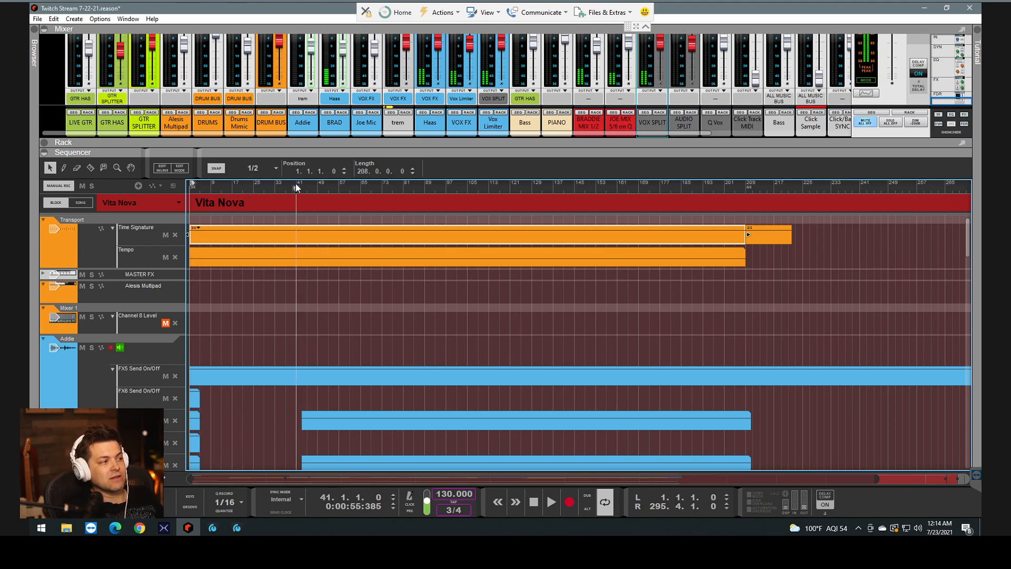
{"action": "left_click", "coordinate": [377, 184]}
{"action": "left_click", "coordinate": [362, 182]}
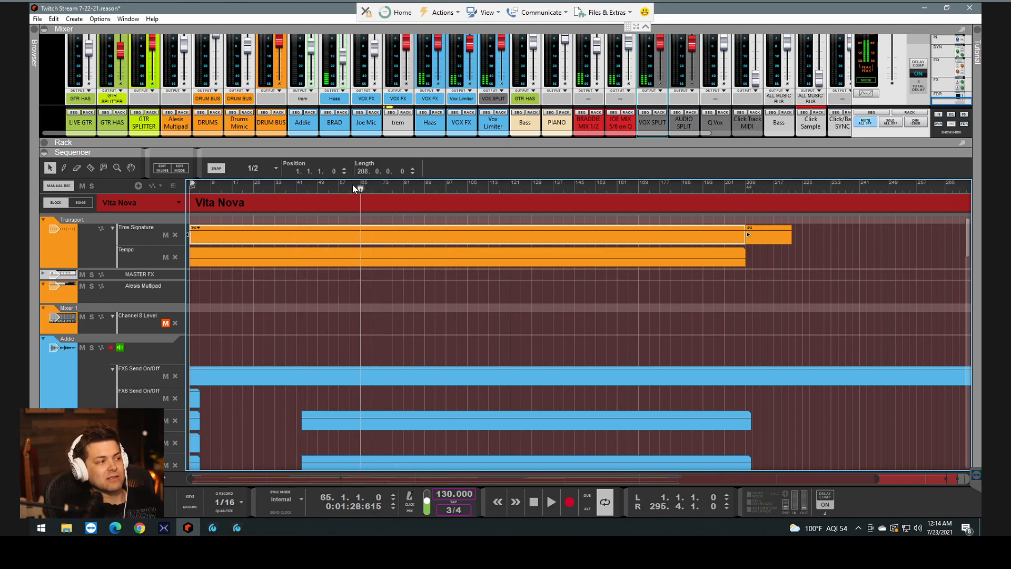
{"action": "key", "text": "Home"}
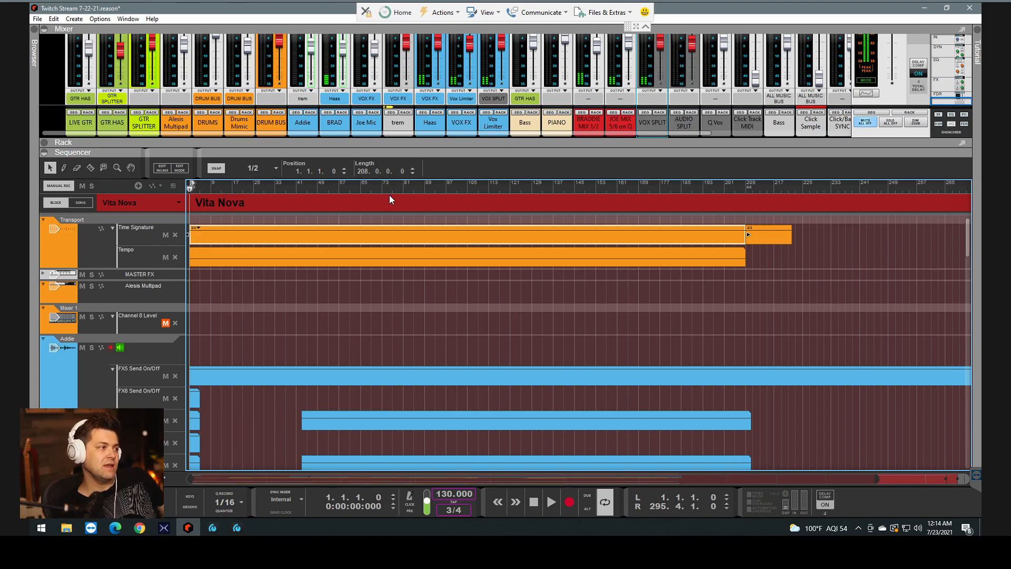
Review the list of song blocks, keep Vita Nova selected, and place the playhead at bar 229.
{"action": "left_click", "coordinate": [175, 203]}
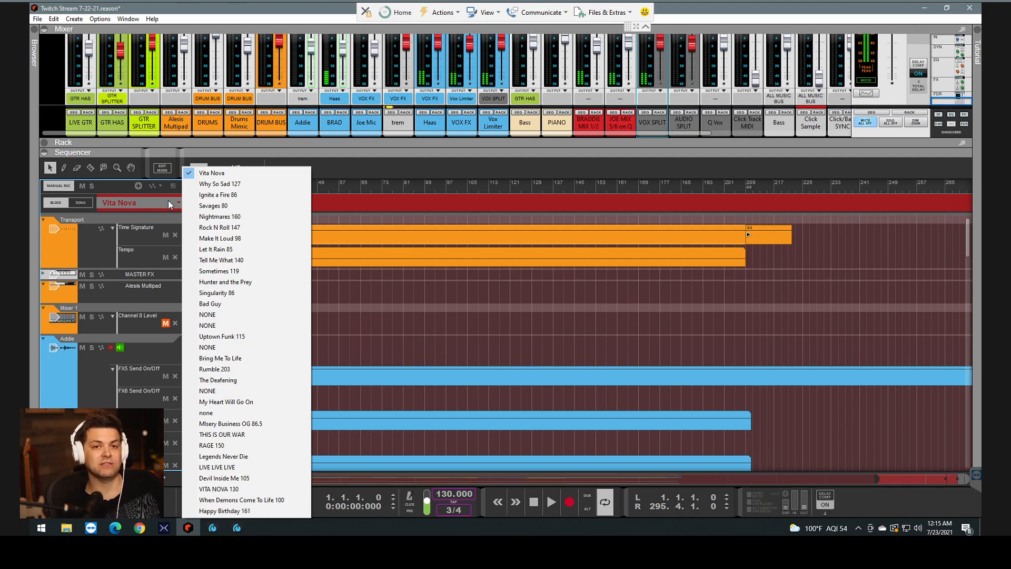
{"action": "left_click", "coordinate": [227, 173]}
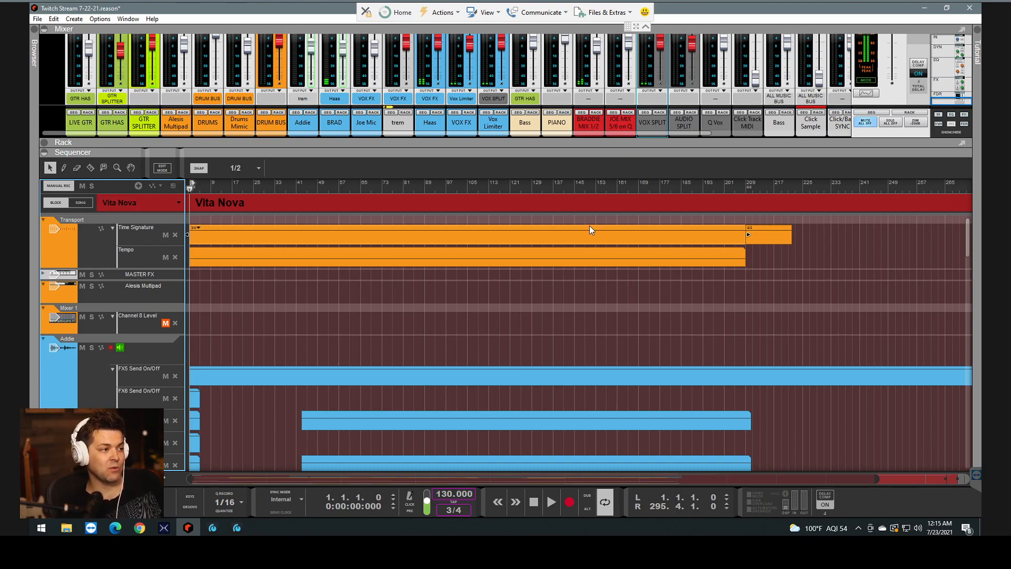
{"action": "left_click", "coordinate": [815, 189]}
{"action": "scroll", "coordinate": [819, 271], "scroll_direction": "down", "scroll_amount": 3}
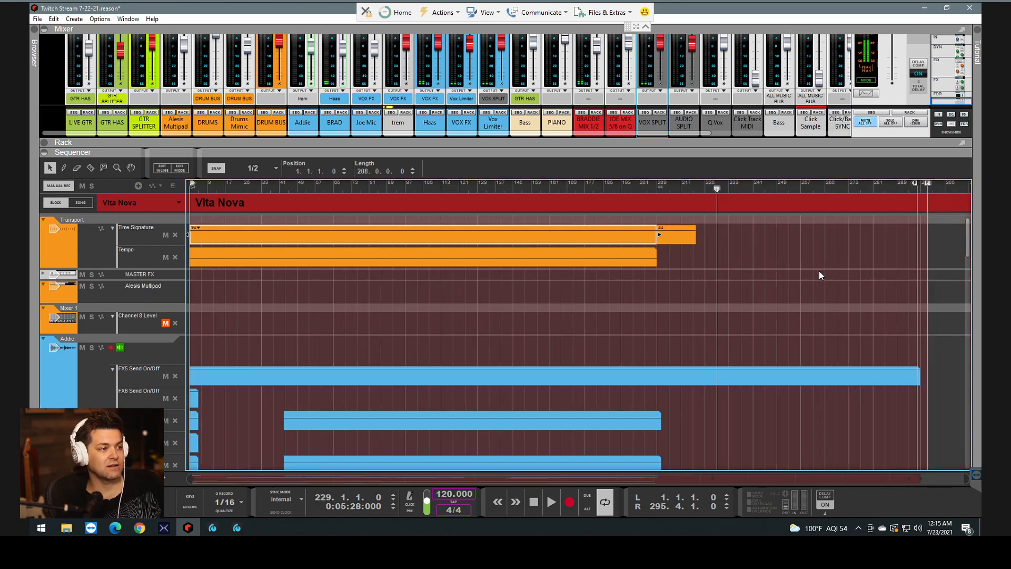
Check the automation options for the AUDIO SPLIT channel fader and for the transport's time signature without changing anything.
{"action": "right_click", "coordinate": [693, 48]}
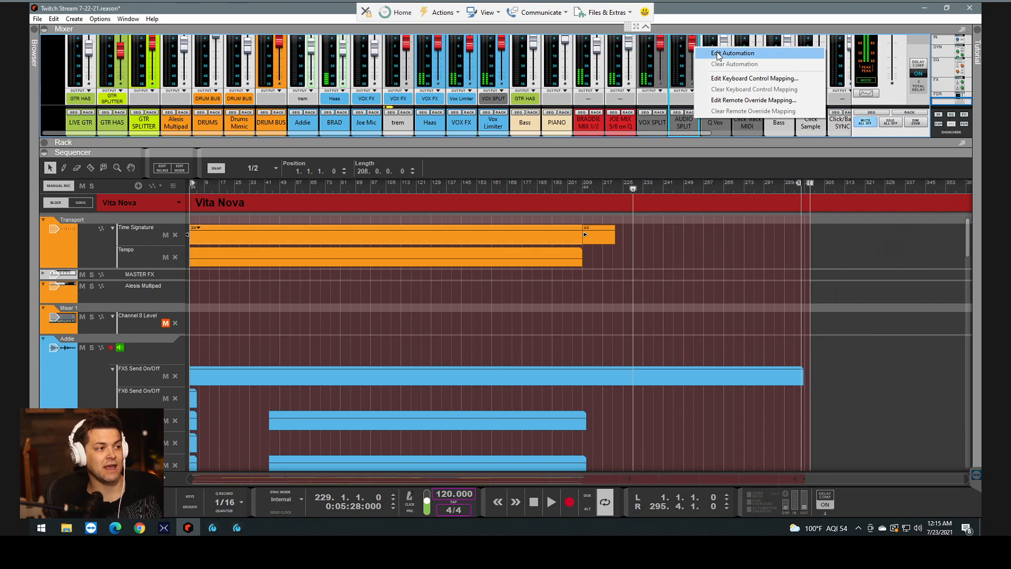
{"action": "left_click", "coordinate": [650, 248]}
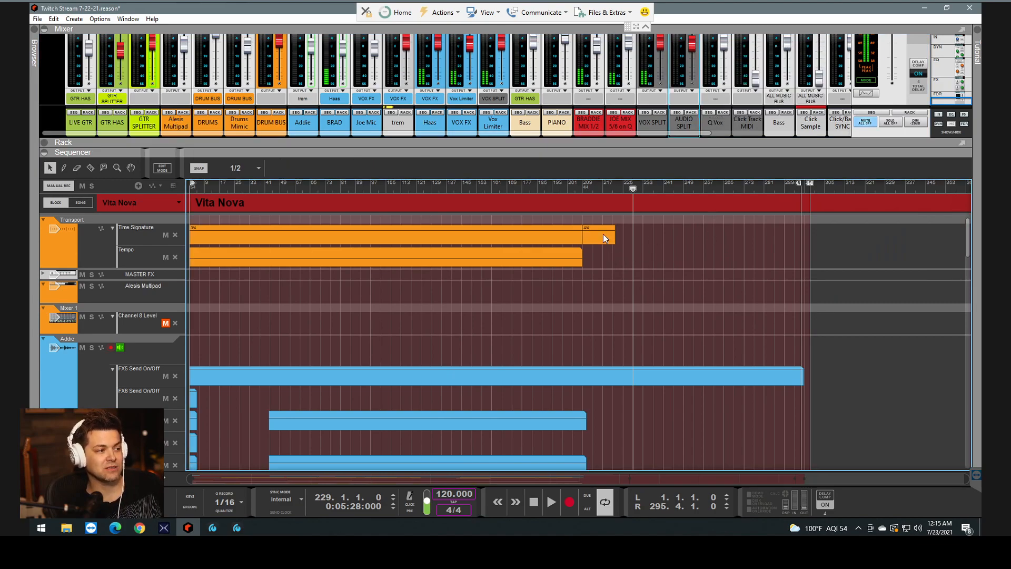
{"action": "right_click", "coordinate": [460, 509]}
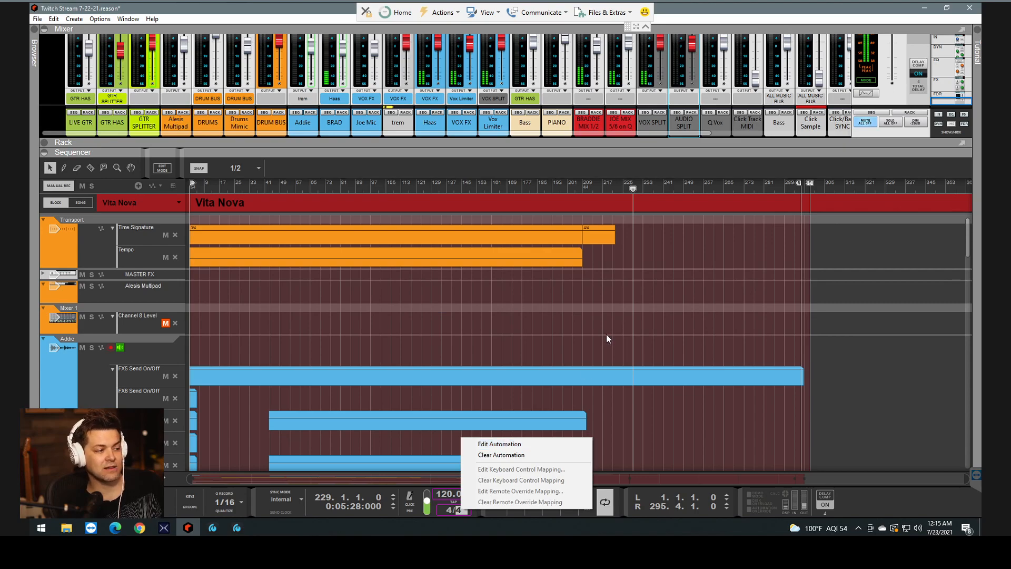
{"action": "left_click", "coordinate": [633, 260]}
View the signature choices for the time signature clip starting at bar 209, and select the tempo clip.
{"action": "left_click", "coordinate": [598, 231]}
{"action": "scroll", "coordinate": [599, 231], "scroll_direction": "up", "scroll_amount": 2}
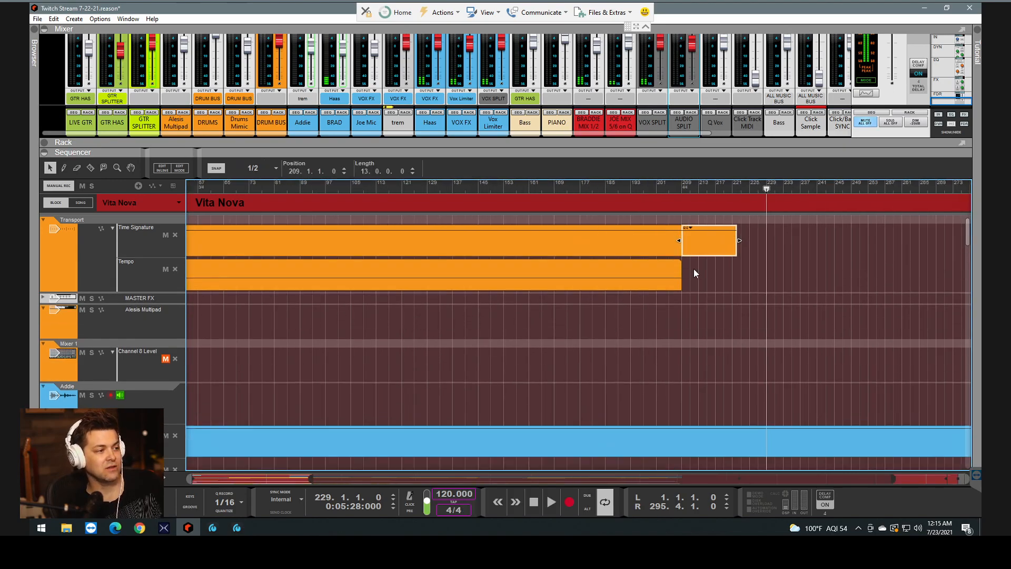
{"action": "left_click", "coordinate": [696, 228]}
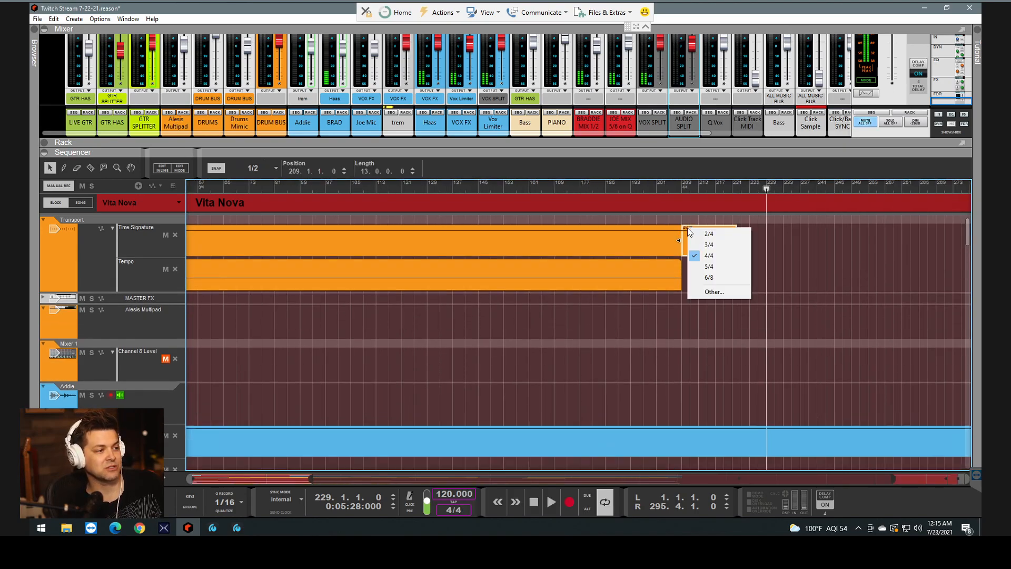
{"action": "left_click", "coordinate": [775, 243]}
{"action": "left_click", "coordinate": [639, 275]}
{"action": "scroll", "coordinate": [639, 275], "scroll_direction": "down", "scroll_amount": 3}
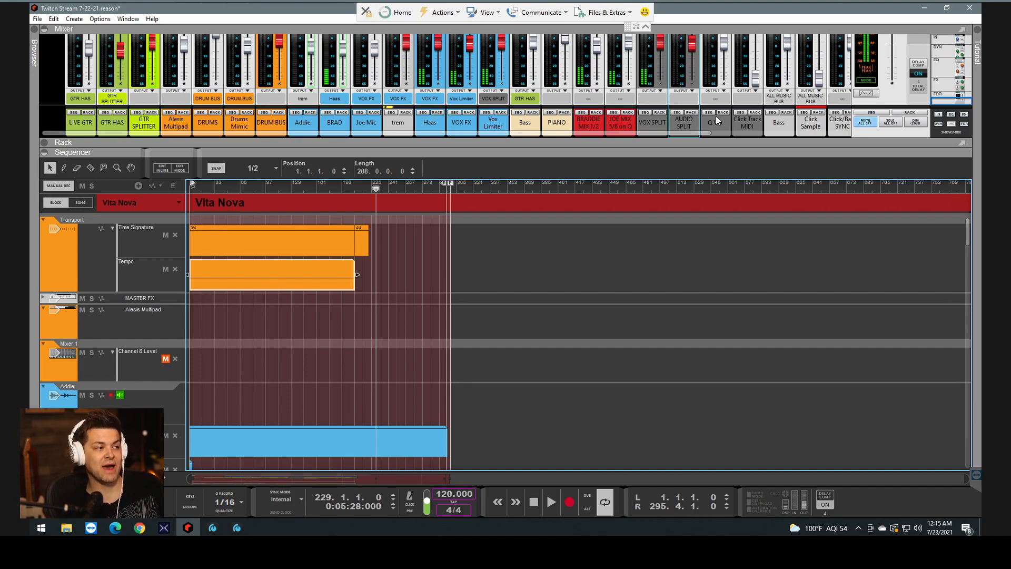
Examine the transition at bar 209 up close and select the time signature clip that starts there.
{"action": "left_click", "coordinate": [582, 122]}
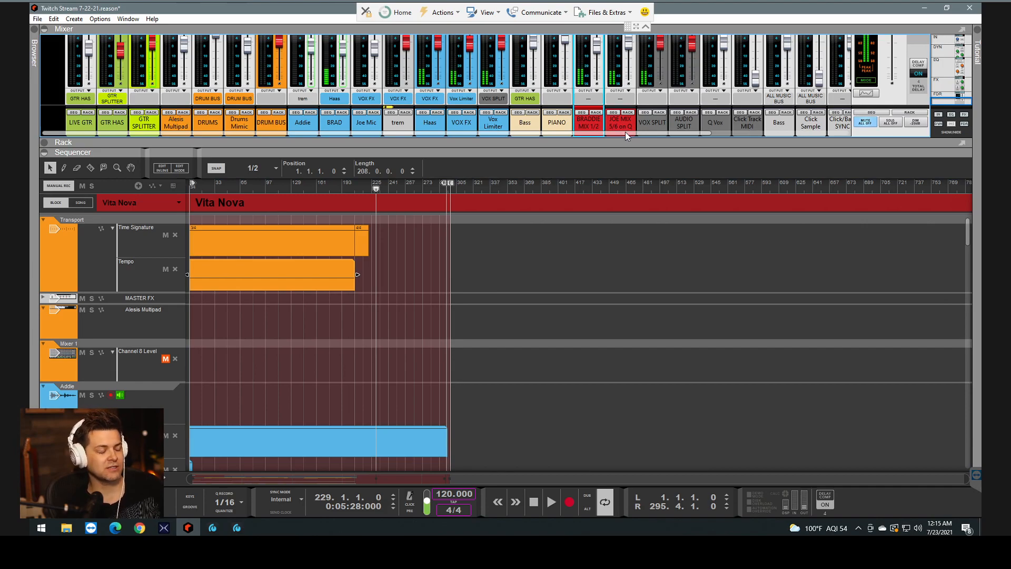
{"action": "scroll", "coordinate": [375, 271], "scroll_direction": "up", "scroll_amount": 5}
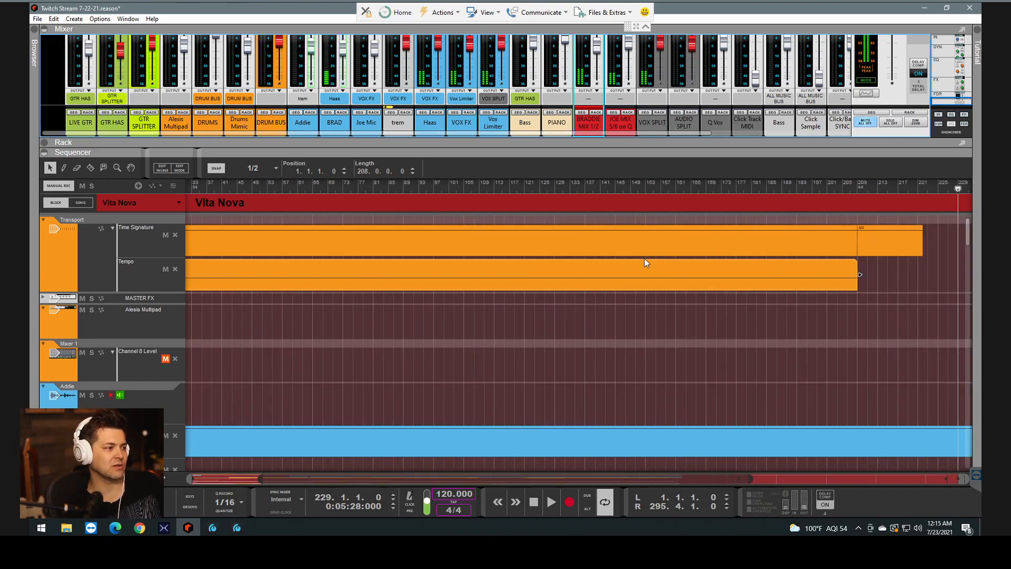
{"action": "scroll", "coordinate": [631, 257], "scroll_direction": "up", "scroll_amount": 2}
{"action": "scroll", "coordinate": [751, 284], "scroll_direction": "up", "scroll_amount": 5}
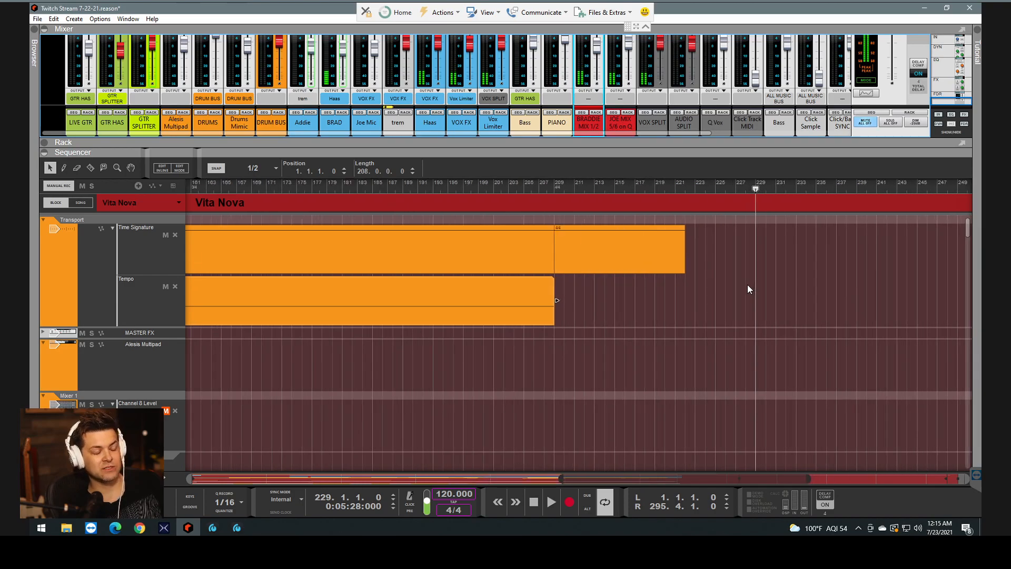
{"action": "left_click", "coordinate": [531, 246]}
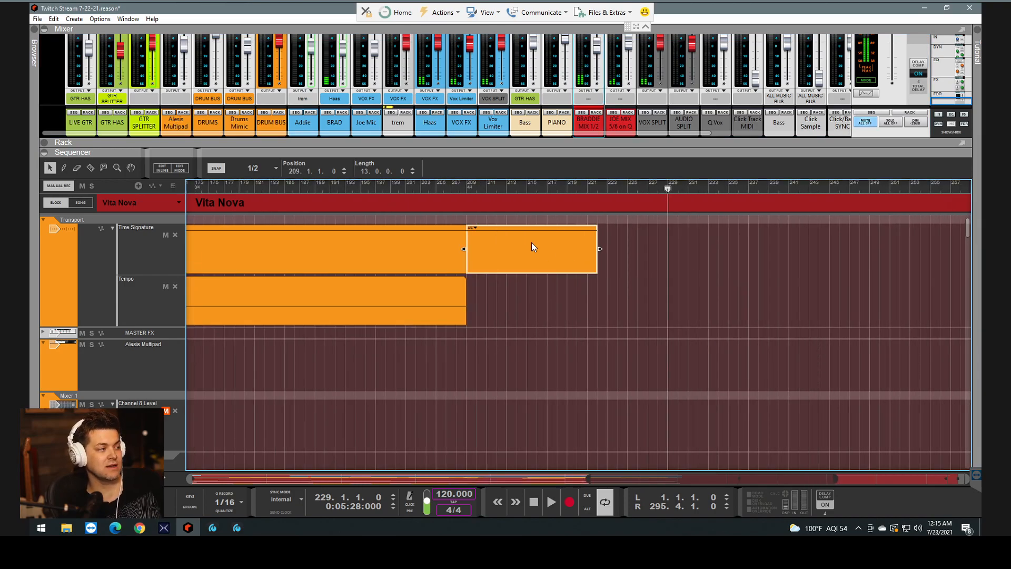
Play a short passage of the Vita Nova block after bar 209 and stop playback.
{"action": "left_click", "coordinate": [148, 203]}
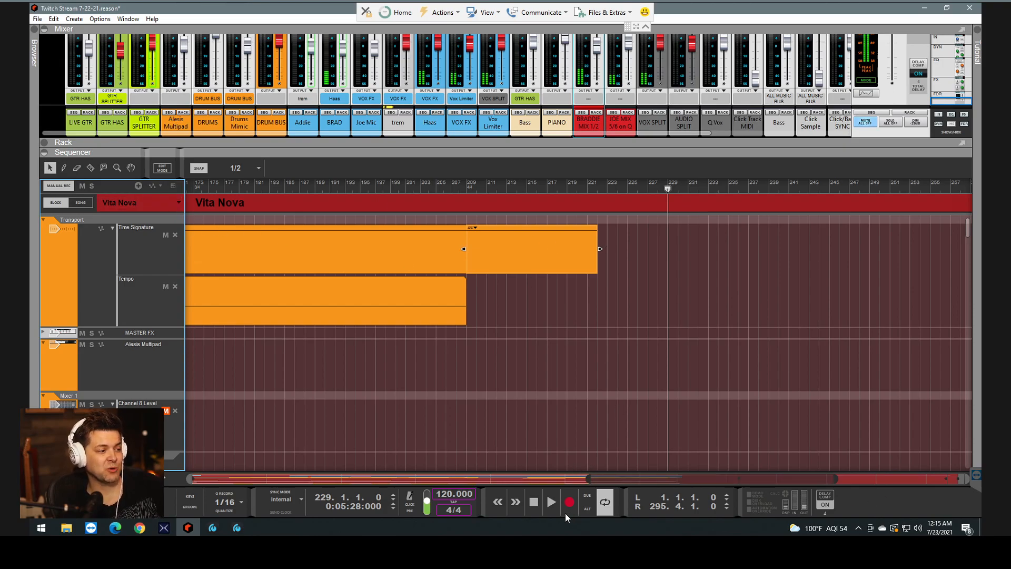
{"action": "left_click", "coordinate": [531, 506]}
{"action": "left_click", "coordinate": [551, 502]}
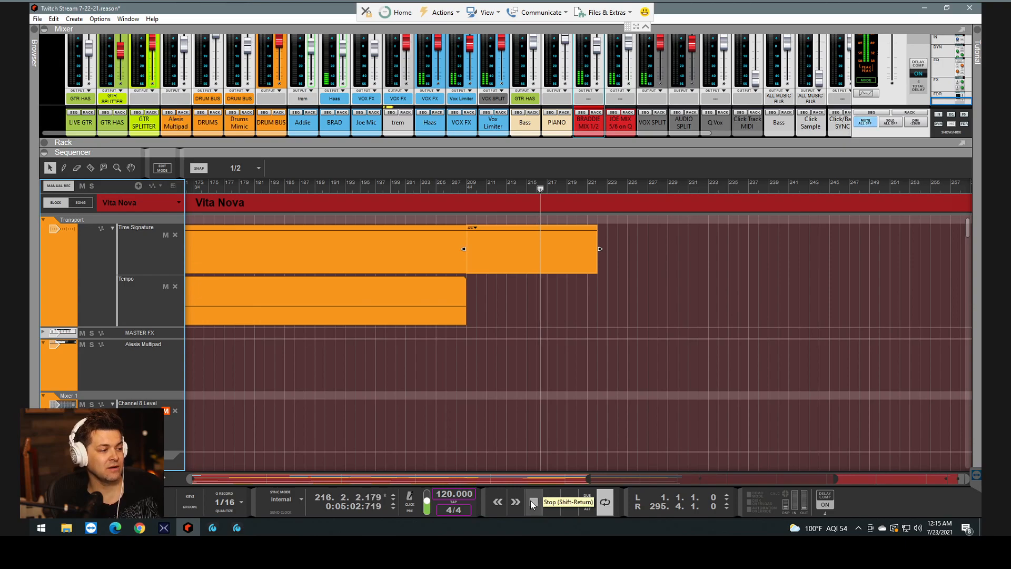
Check the available signatures for the bar 209 time signature clip and keep its current setting.
{"action": "left_click", "coordinate": [476, 226]}
{"action": "left_click", "coordinate": [477, 228]}
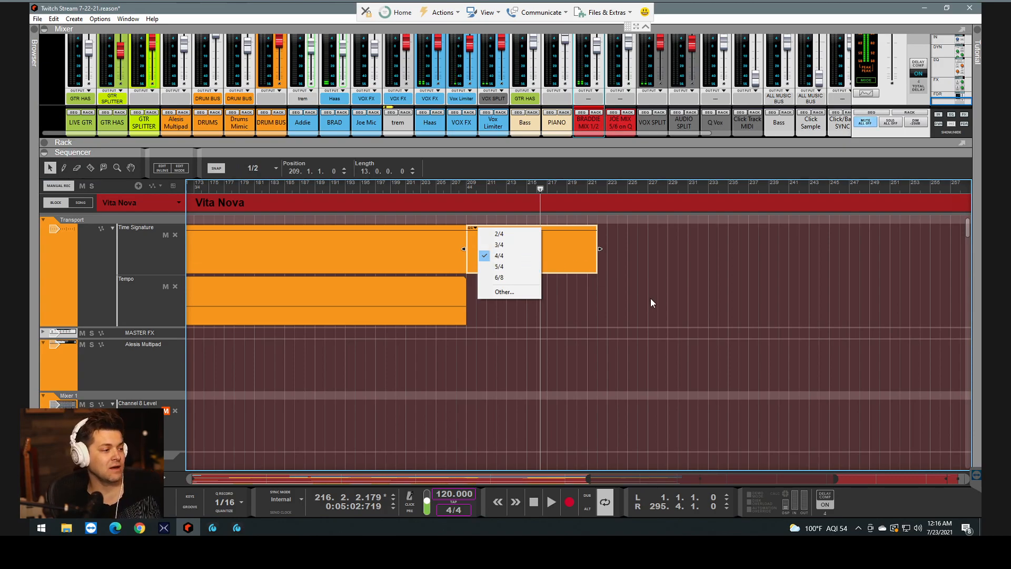
{"action": "left_click", "coordinate": [563, 280]}
Inspect the bar 209 time signature section with the playhead at bars 209 and 220, and review the block list.
{"action": "left_click", "coordinate": [467, 185]}
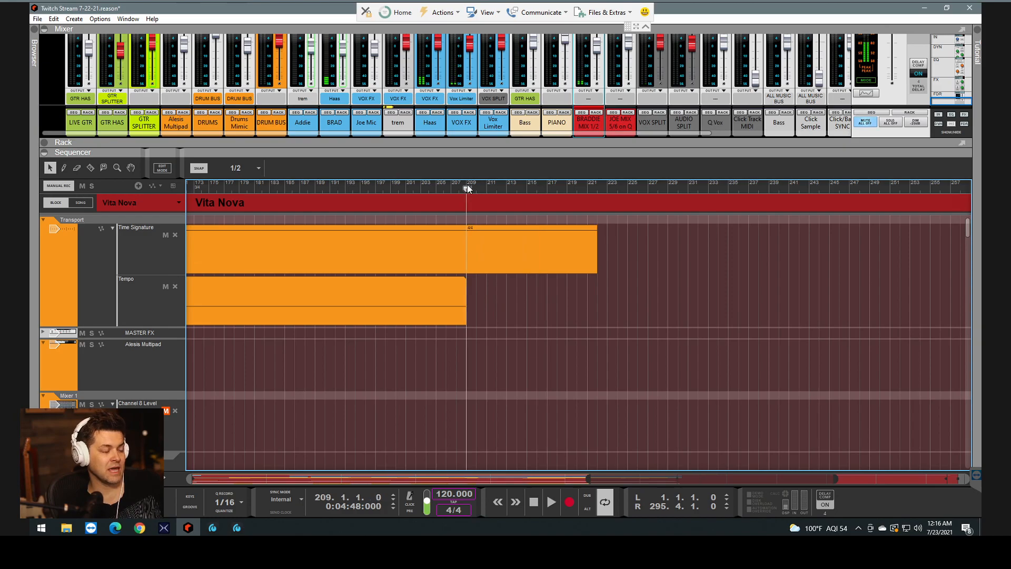
{"action": "left_click", "coordinate": [576, 189]}
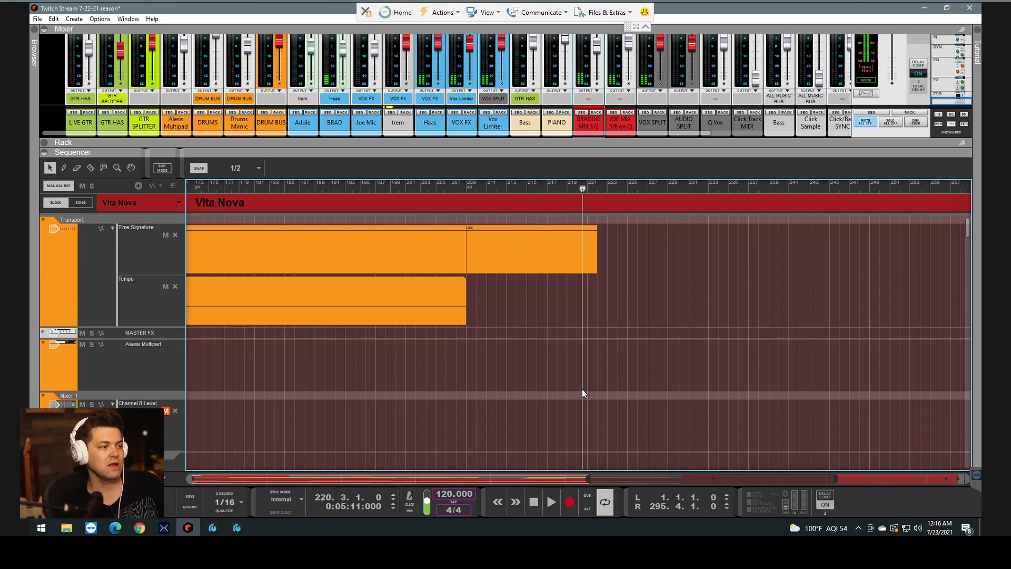
{"action": "left_click", "coordinate": [510, 234]}
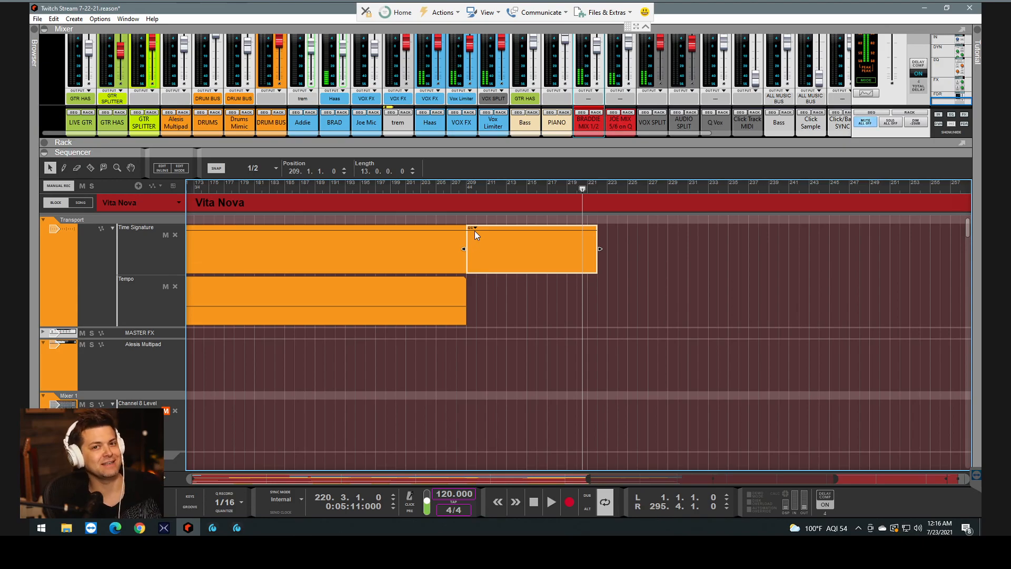
{"action": "left_click", "coordinate": [630, 261]}
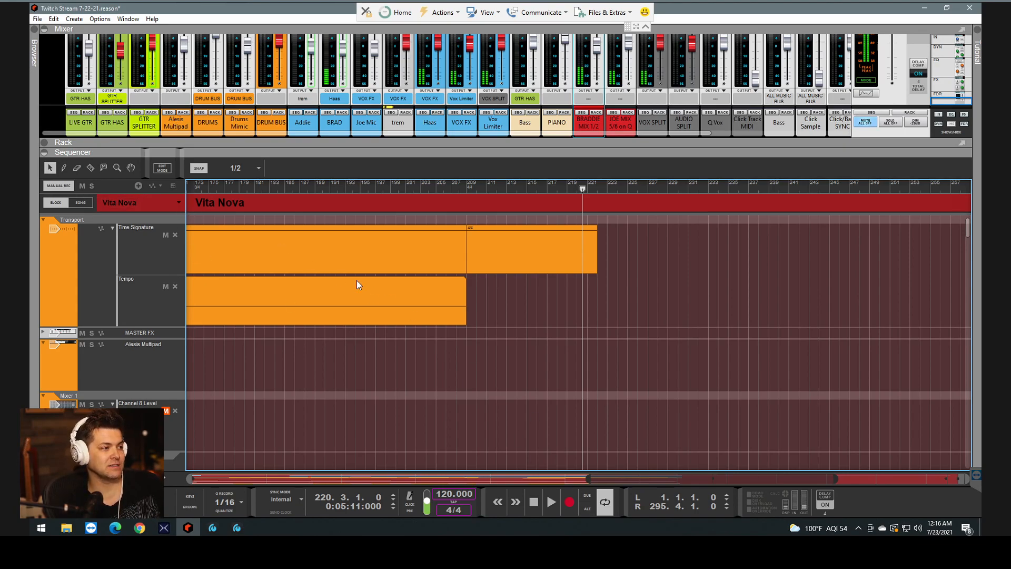
{"action": "left_click", "coordinate": [174, 203]}
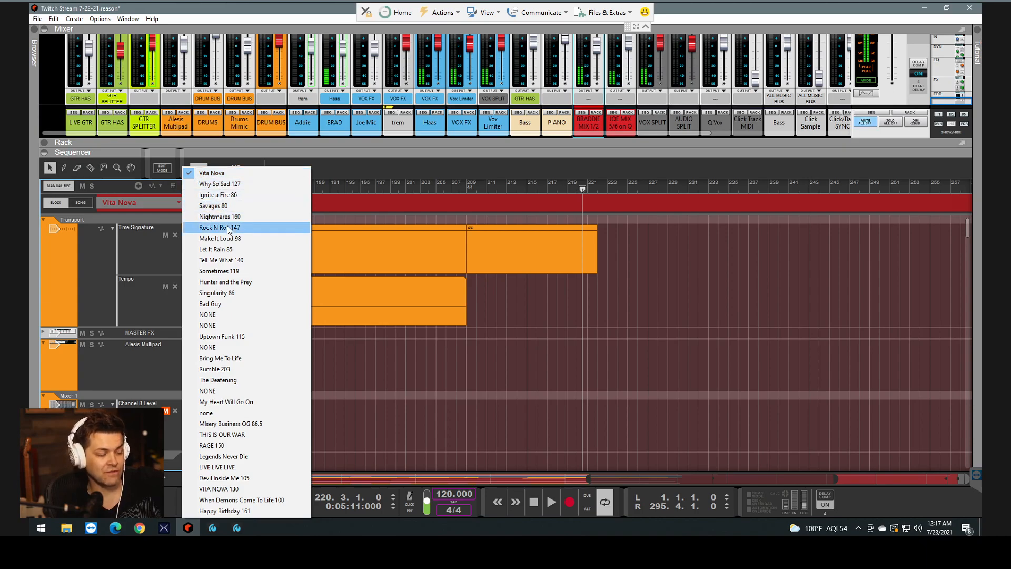
{"action": "left_click", "coordinate": [538, 306]}
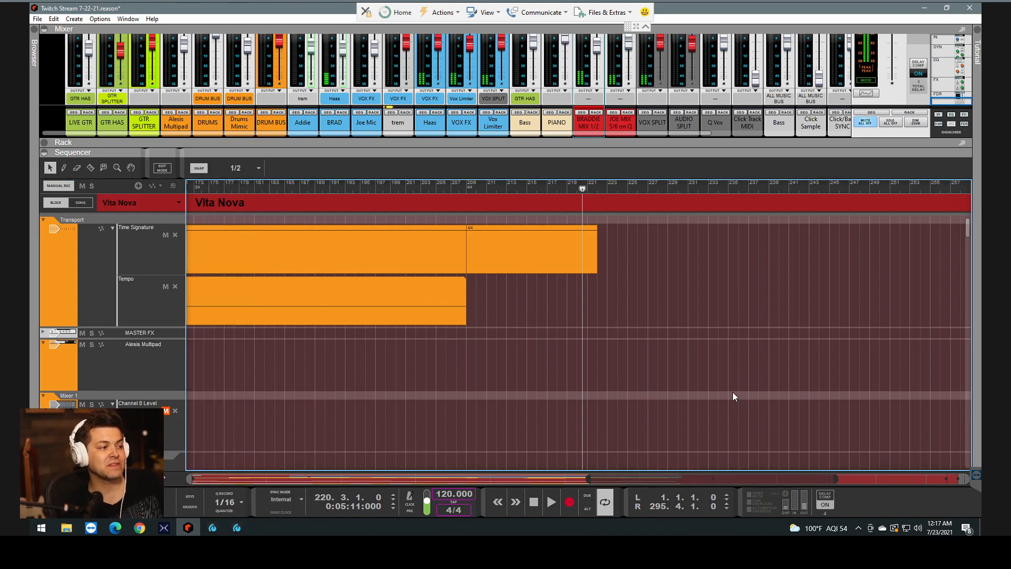
Add a trial 10-bar time signature clip at bar 223, and delete it after viewing its signature choices.
{"action": "double_click", "coordinate": [613, 246]}
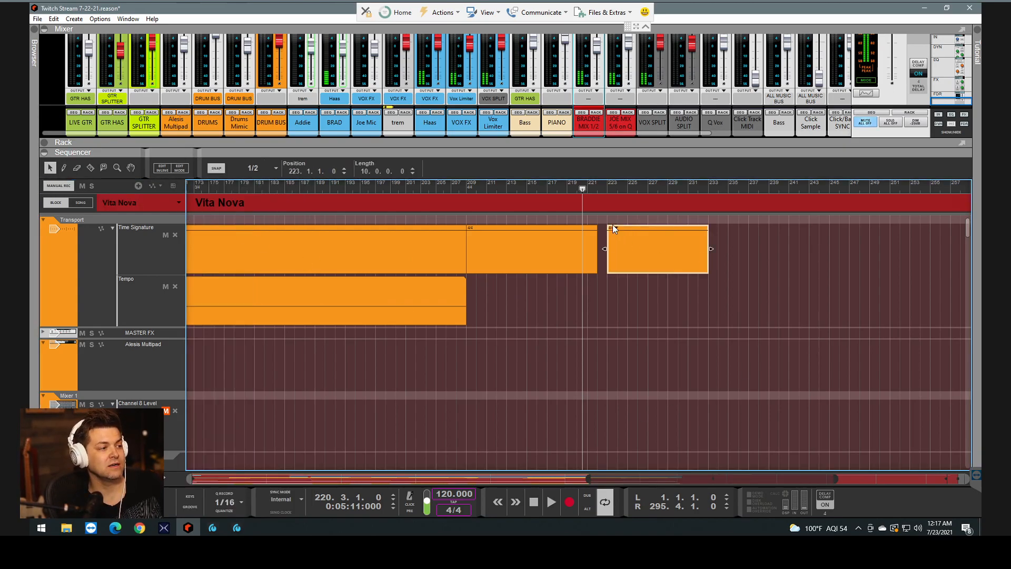
{"action": "left_click", "coordinate": [614, 228]}
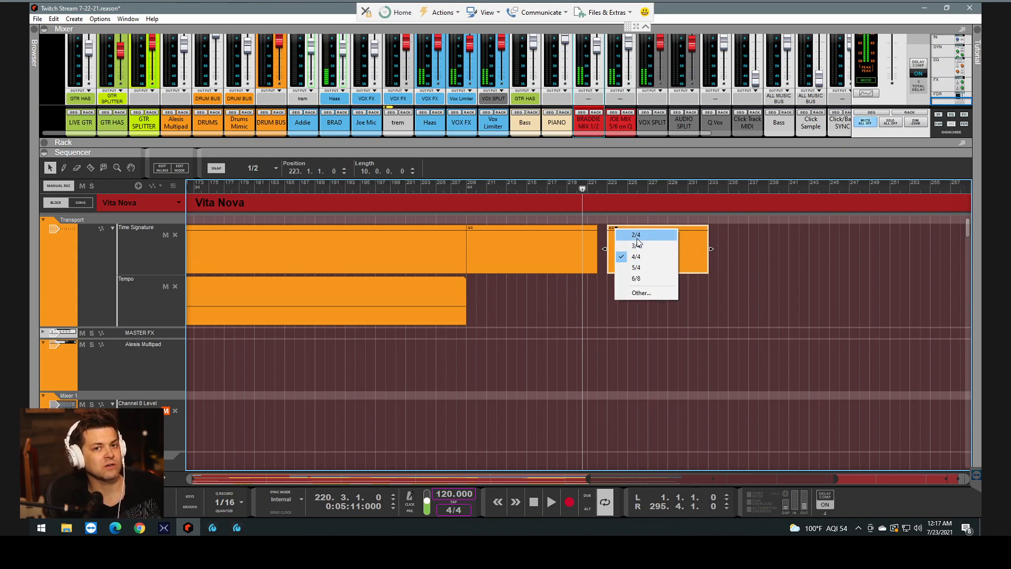
{"action": "left_click", "coordinate": [771, 247]}
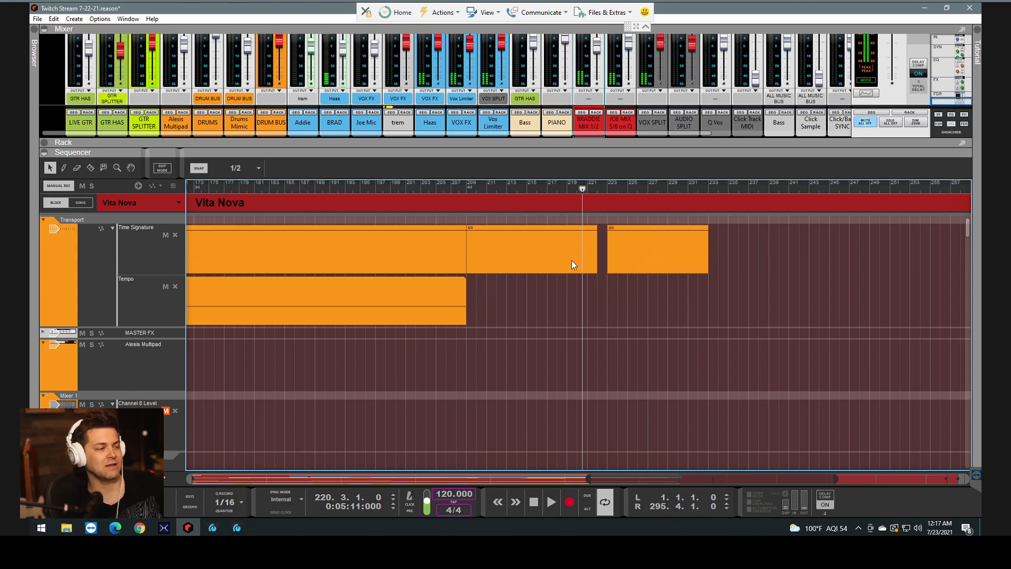
{"action": "left_click", "coordinate": [627, 255]}
{"action": "key", "text": "Delete"}
Place the playhead at bar 209 and at bar 220, and look through the song blocks while keeping Vita Nova.
{"action": "left_click", "coordinate": [465, 187]}
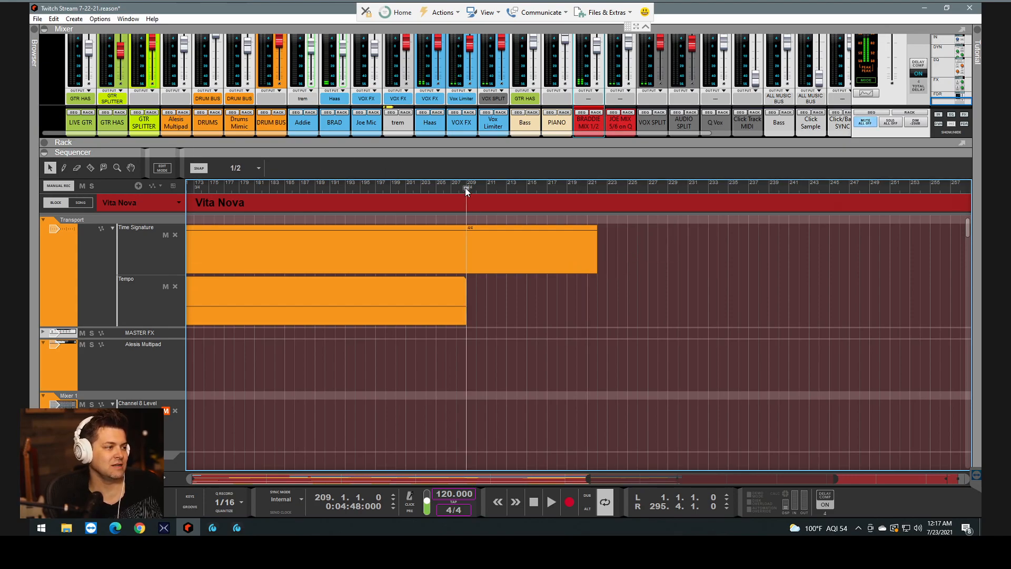
{"action": "mouse_move", "coordinate": [593, 185]}
{"action": "left_mouse_down"}
{"action": "mouse_move", "coordinate": [574, 183]}
{"action": "mouse_move", "coordinate": [583, 185]}
{"action": "left_mouse_up"}
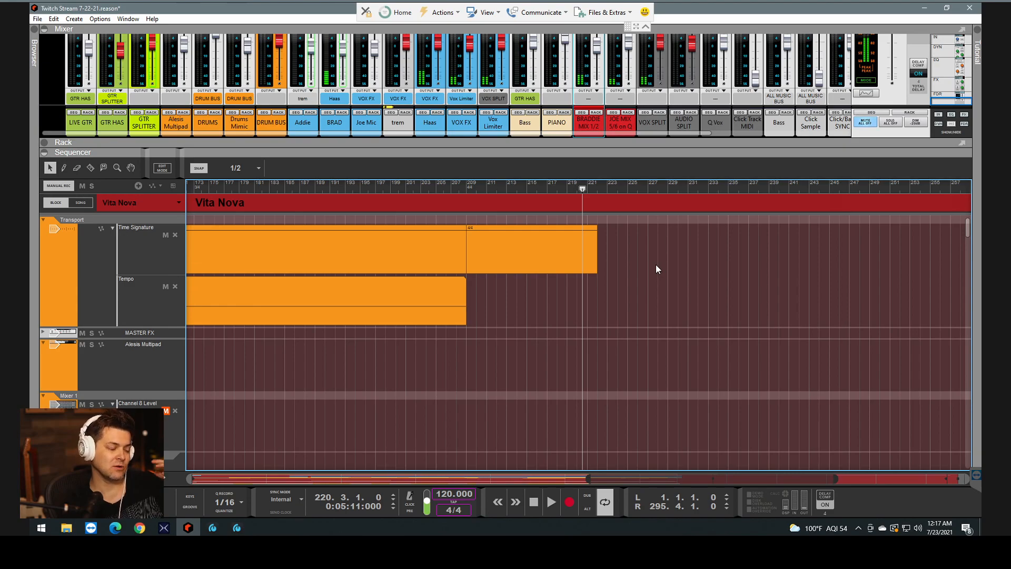
{"action": "left_click", "coordinate": [159, 204]}
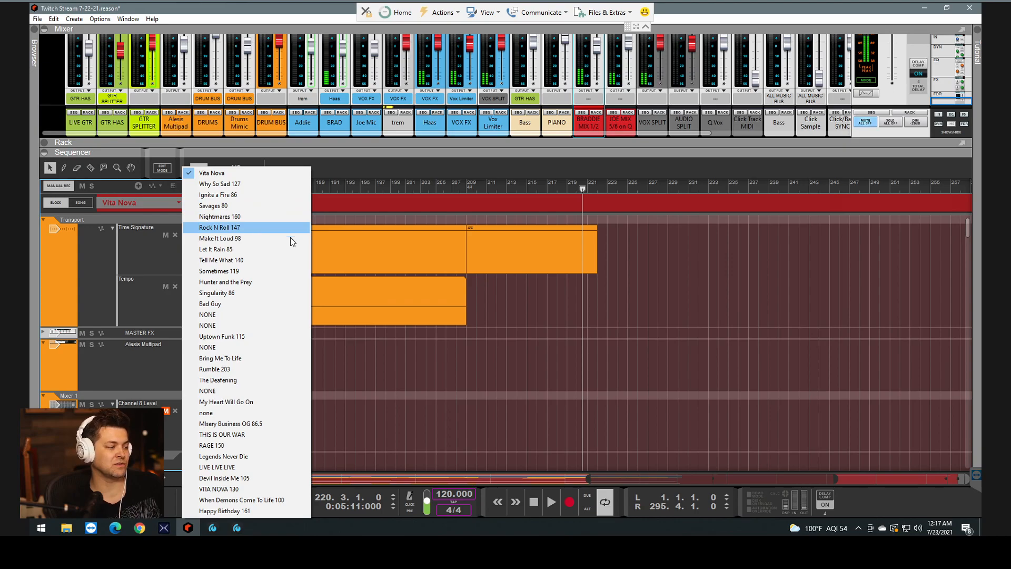
{"action": "left_click", "coordinate": [609, 273]}
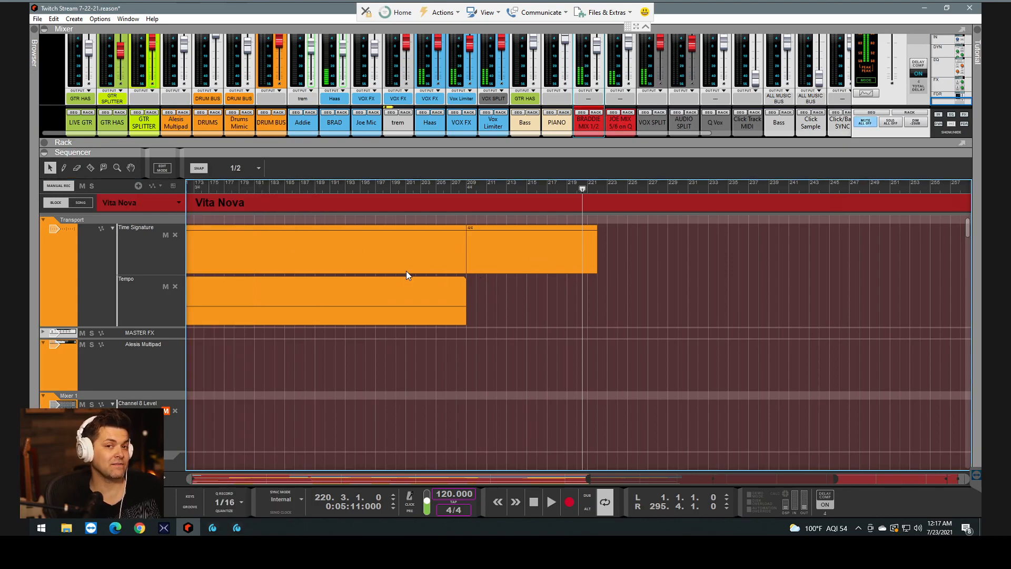
Look through the list of song blocks twice, keeping Vita Nova as the active block.
{"action": "left_click", "coordinate": [156, 204]}
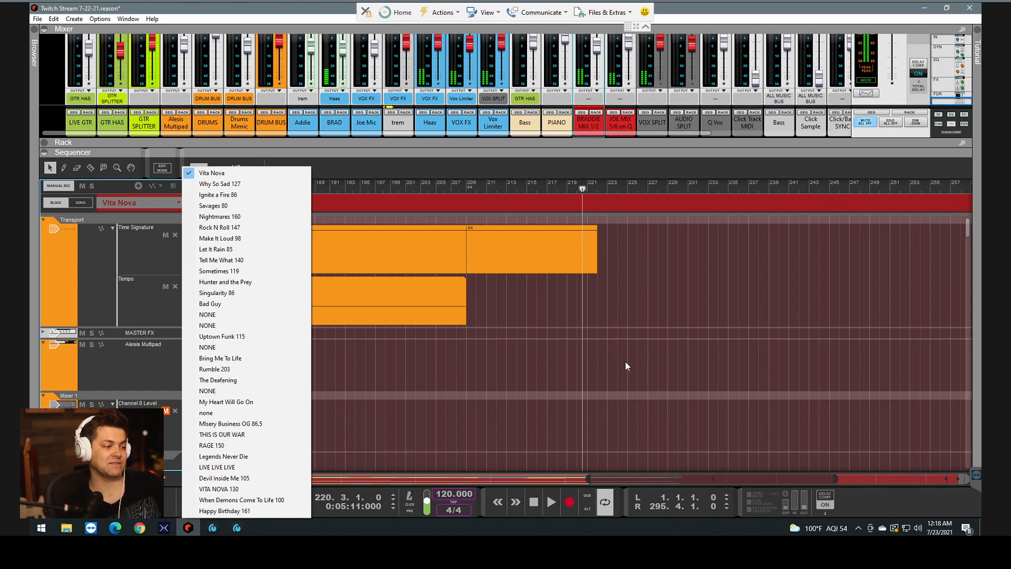
{"action": "left_click", "coordinate": [645, 363]}
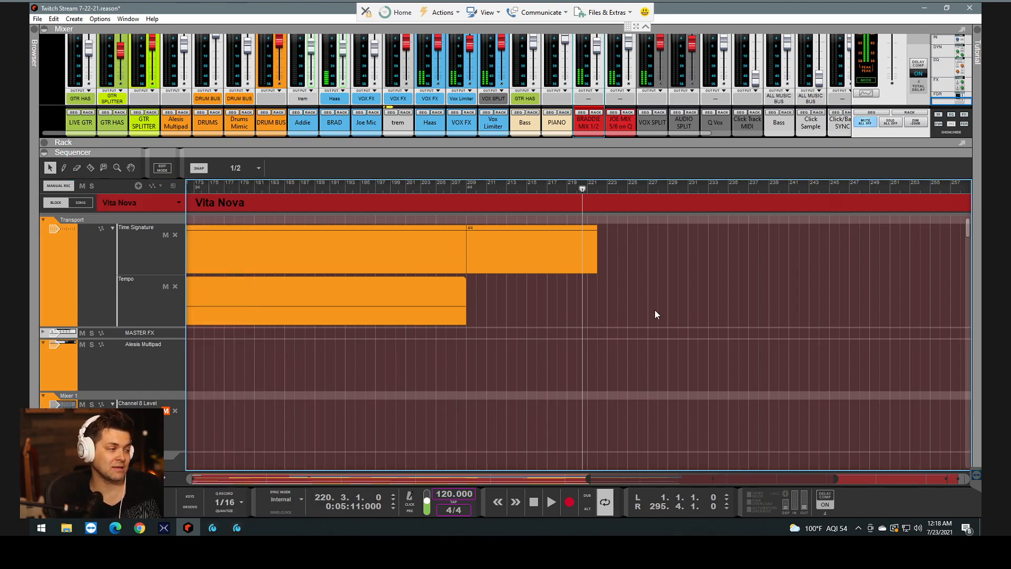
{"action": "left_click", "coordinate": [177, 203]}
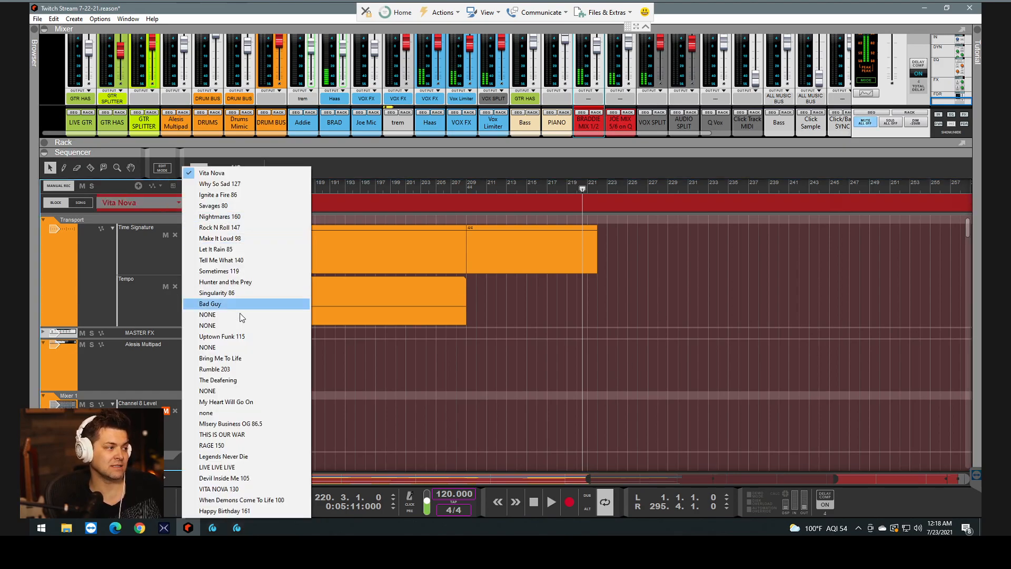
{"action": "left_click", "coordinate": [583, 277]}
In song view, lay out trial blocks for Vita Nova at bar 1, Tell Me What 140, and Singularity 86 at bar 167.
{"action": "left_click", "coordinate": [81, 203]}
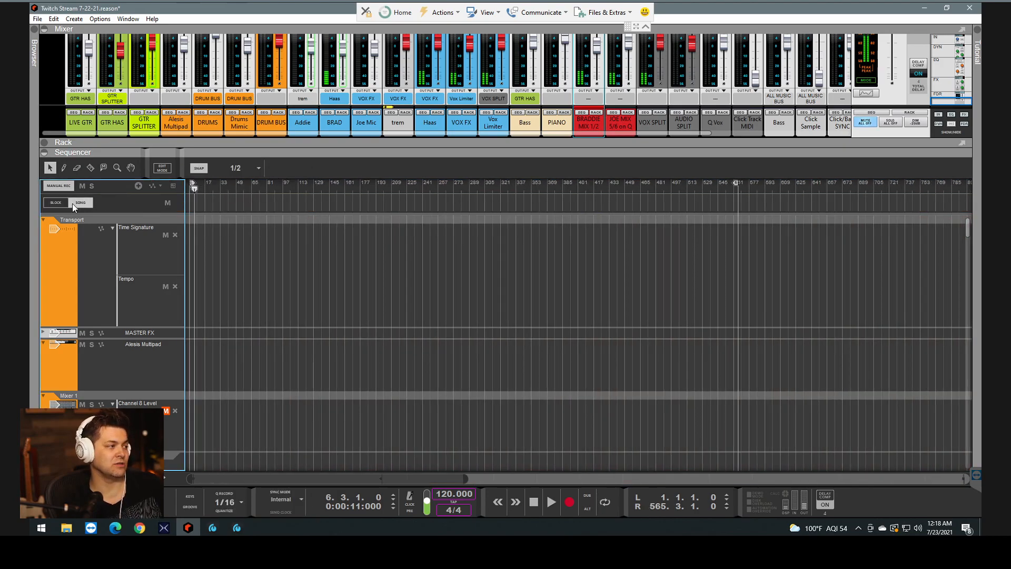
{"action": "left_click_drag", "start_coordinate": [190, 201], "coordinate": [431, 205]}
{"action": "left_click", "coordinate": [280, 199]}
{"action": "left_click", "coordinate": [330, 257]}
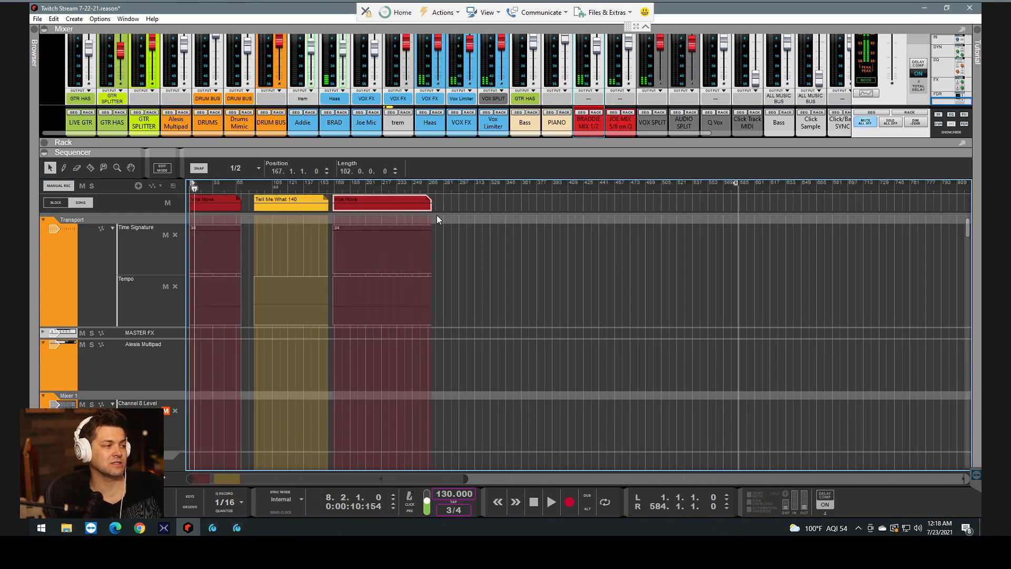
{"action": "left_click", "coordinate": [360, 200]}
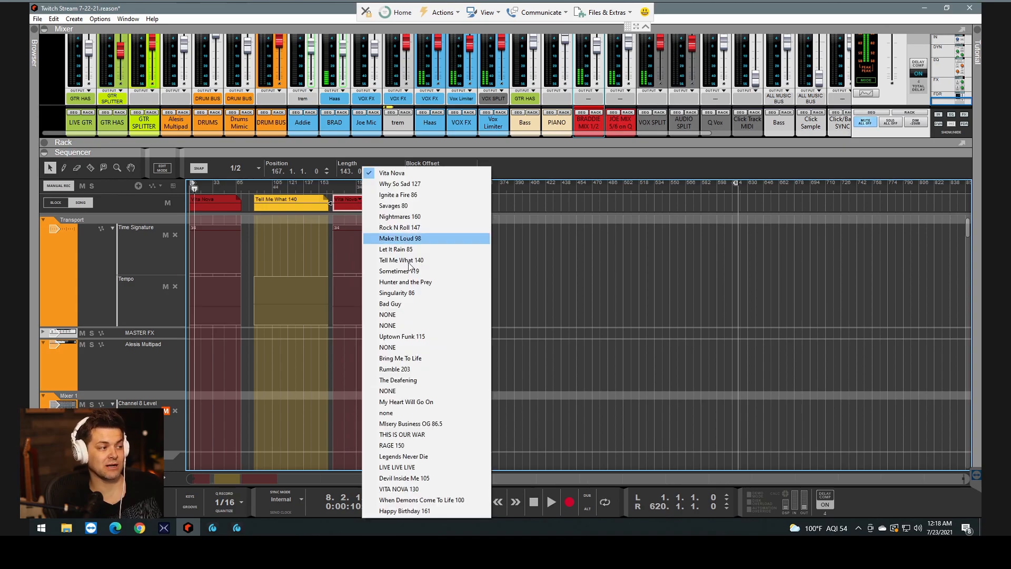
{"action": "left_click", "coordinate": [419, 293]}
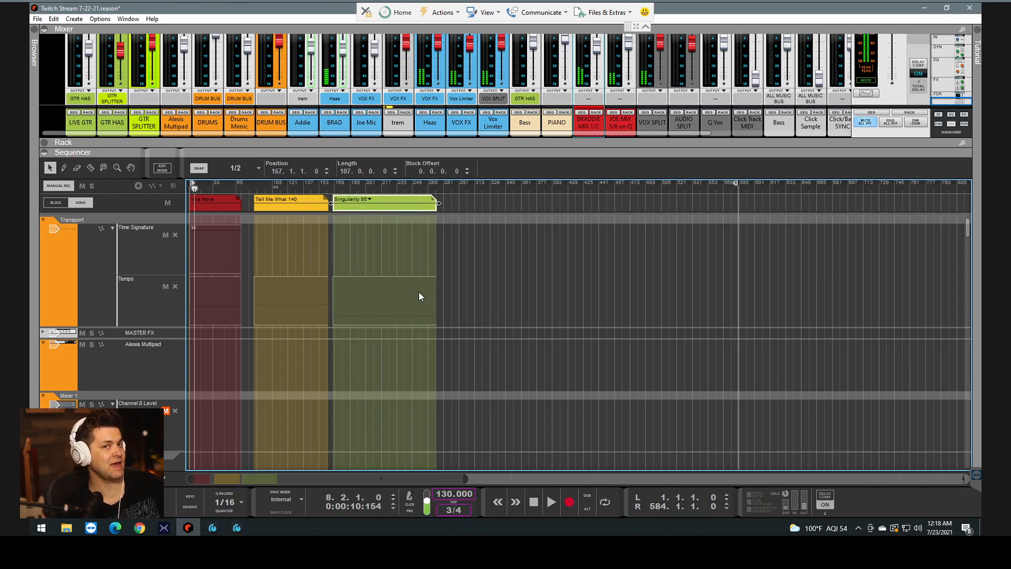
Select all three trial blocks on the song timeline and delete them.
{"action": "left_click_drag", "start_coordinate": [489, 205], "coordinate": [193, 208]}
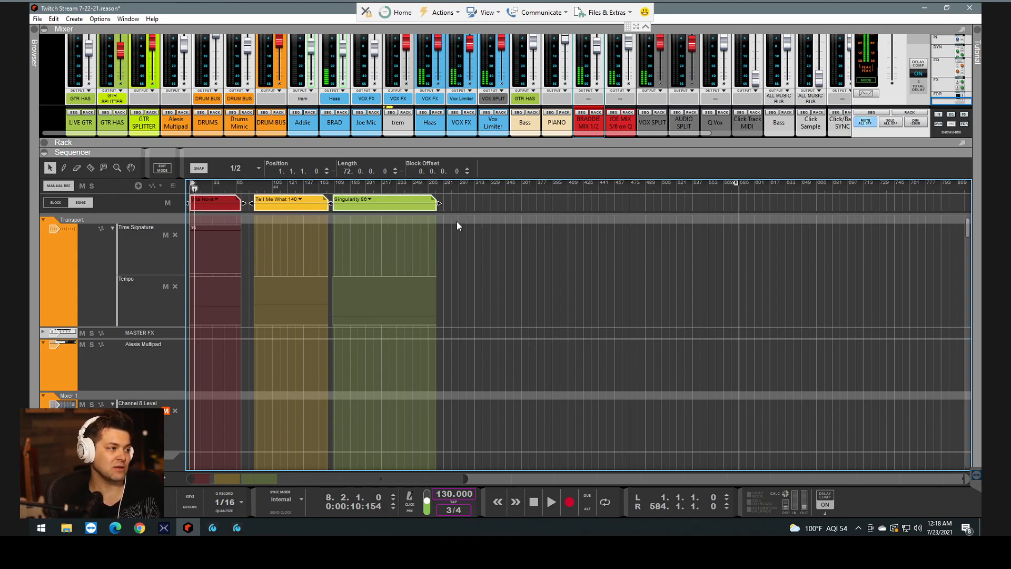
{"action": "left_click_drag", "start_coordinate": [461, 480], "coordinate": [438, 479]}
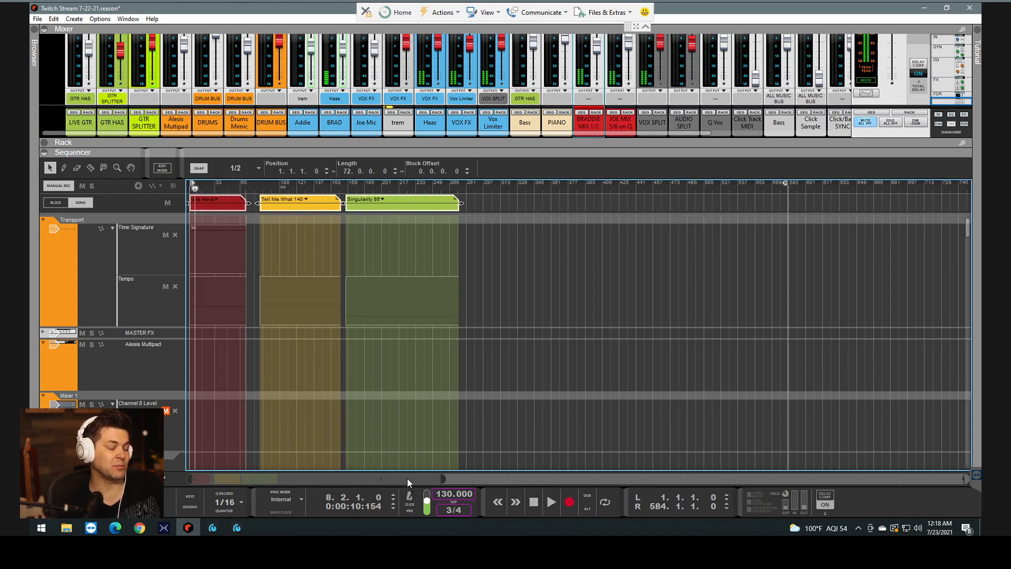
{"action": "left_click_drag", "start_coordinate": [477, 202], "coordinate": [135, 176]}
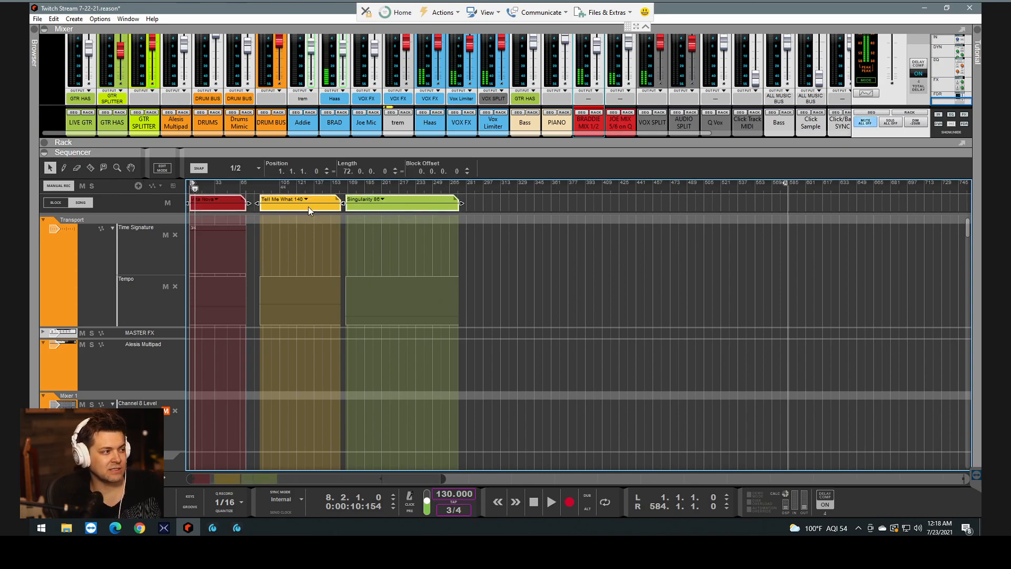
{"action": "key", "text": "Delete"}
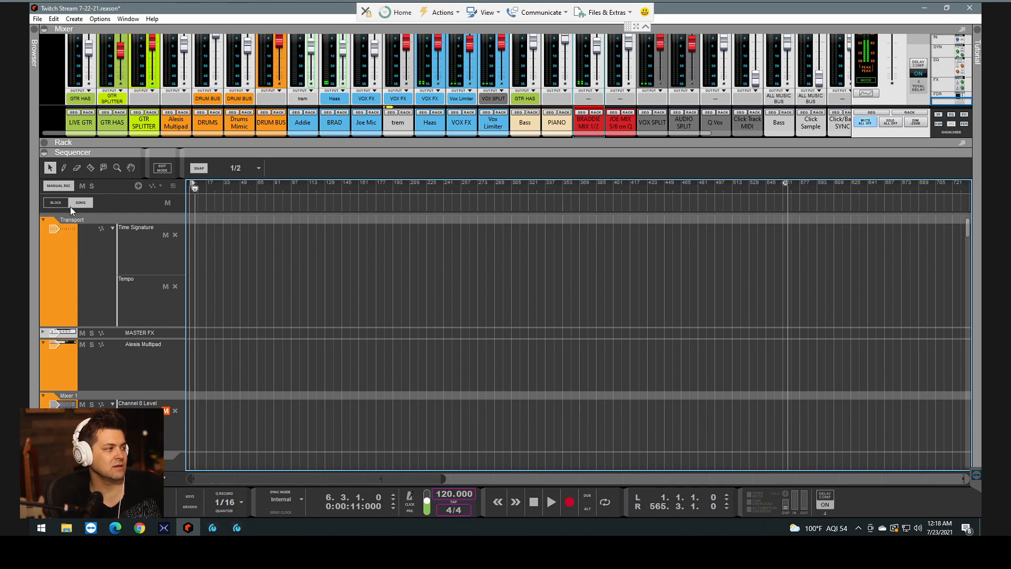
Return to block view and review the available song blocks while staying on Vita Nova.
{"action": "left_click", "coordinate": [47, 199]}
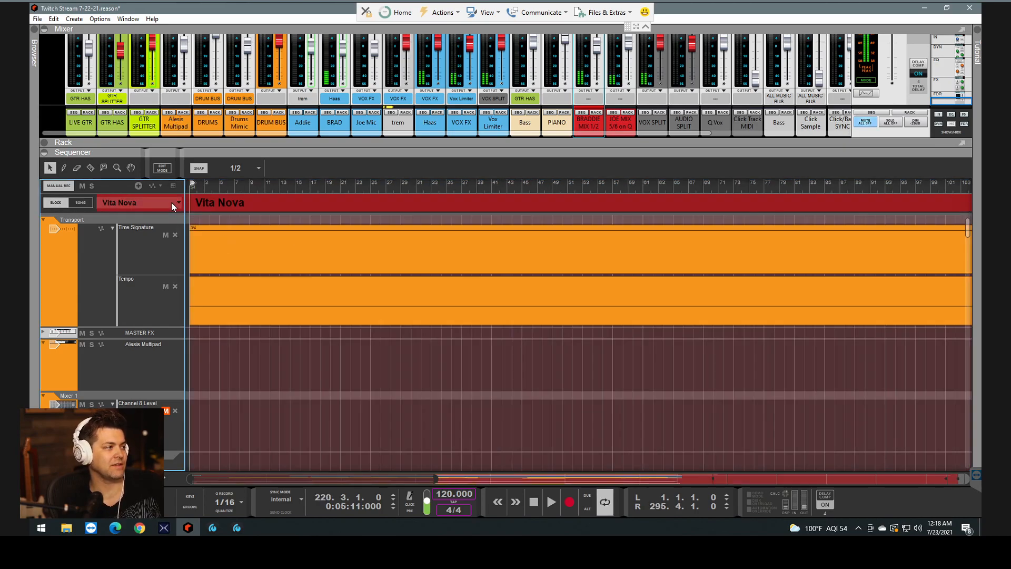
{"action": "left_click", "coordinate": [171, 203]}
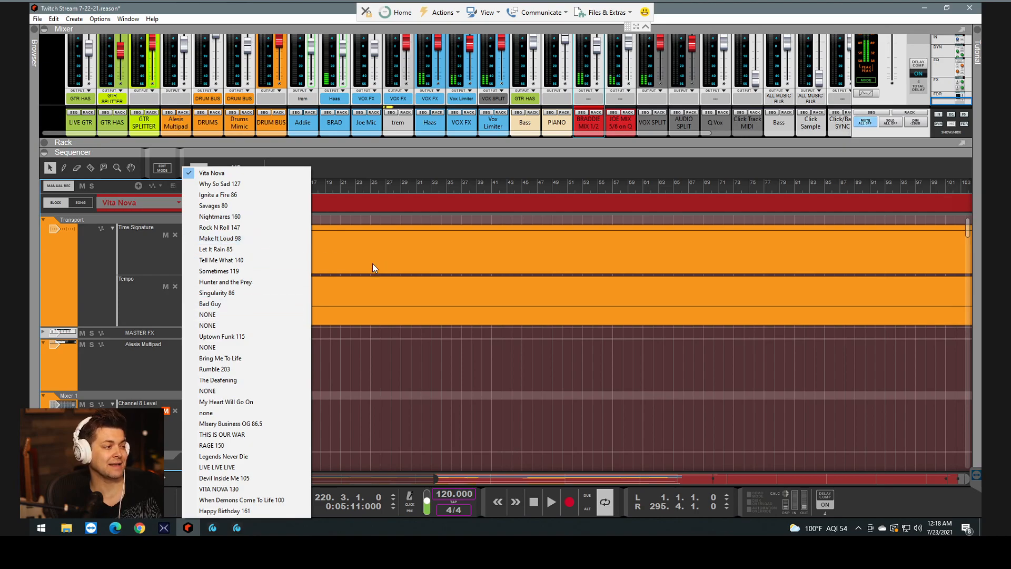
{"action": "left_click", "coordinate": [478, 275]}
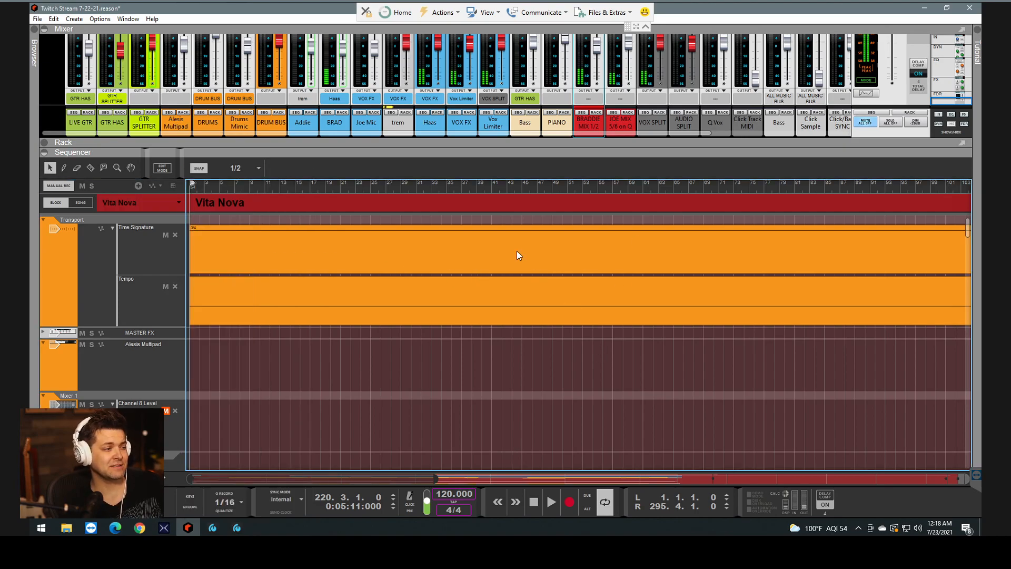
Examine the MIDI Out HELIX automation lanes in the Vita Nova block with the playhead at bar 44 and at bar 218.
{"action": "scroll", "coordinate": [516, 250], "scroll_direction": "down", "scroll_amount": 3}
{"action": "scroll", "coordinate": [573, 244], "scroll_direction": "down", "scroll_amount": 2}
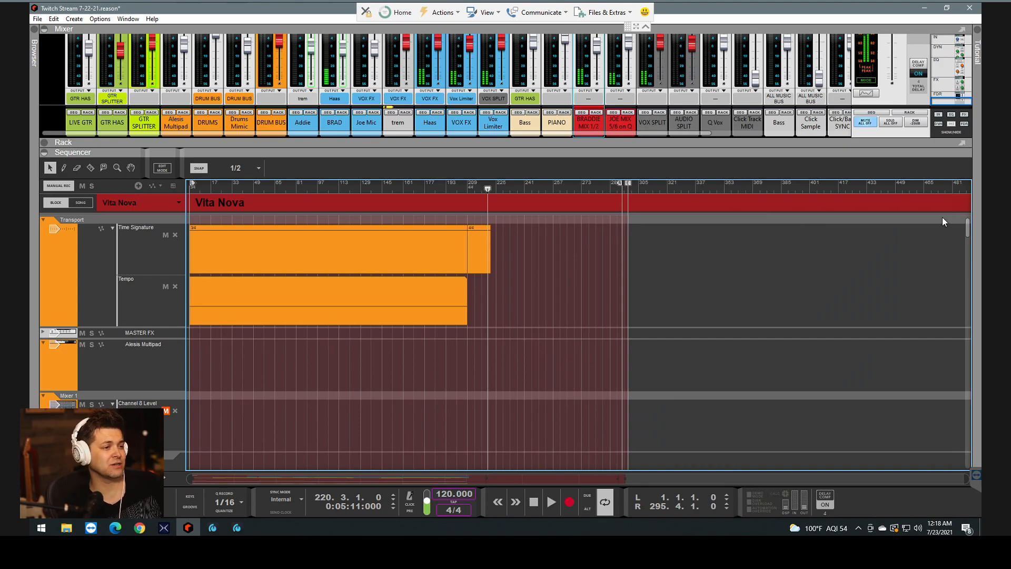
{"action": "left_click_drag", "start_coordinate": [968, 228], "coordinate": [807, 450]}
{"action": "left_click_drag", "start_coordinate": [364, 187], "coordinate": [247, 190]}
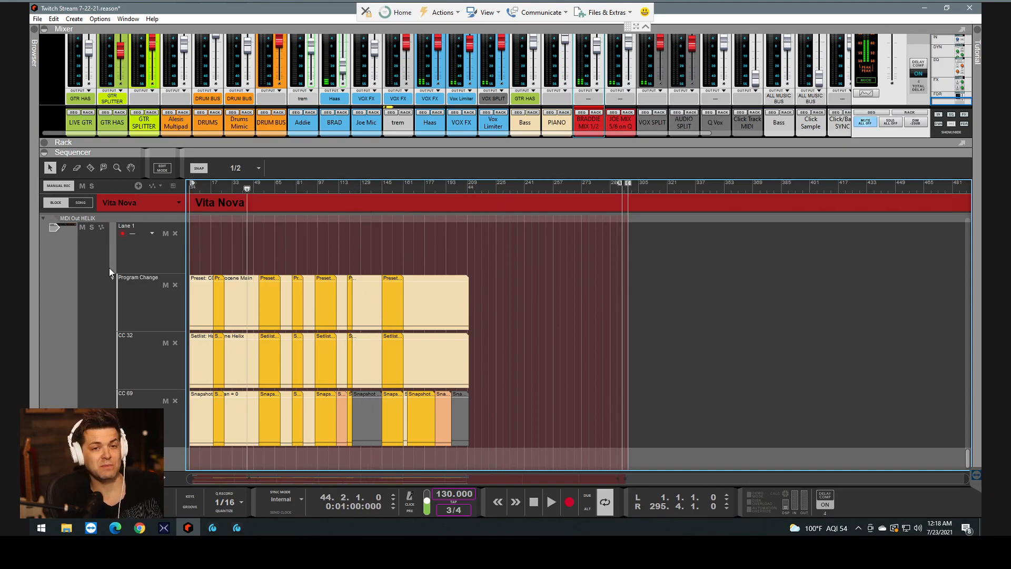
{"action": "left_click", "coordinate": [481, 188]}
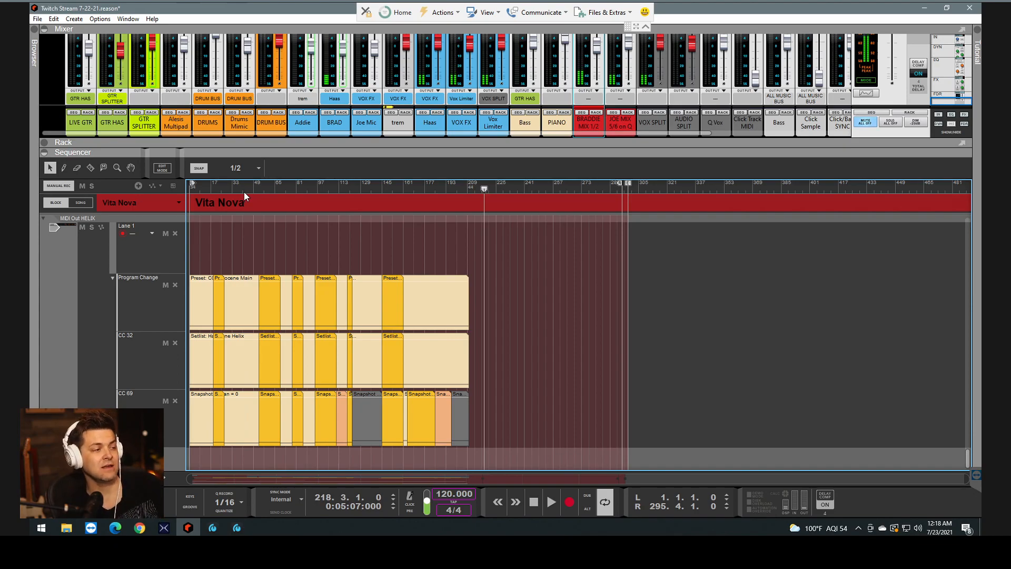
{"action": "left_click_drag", "start_coordinate": [969, 455], "coordinate": [962, 192]}
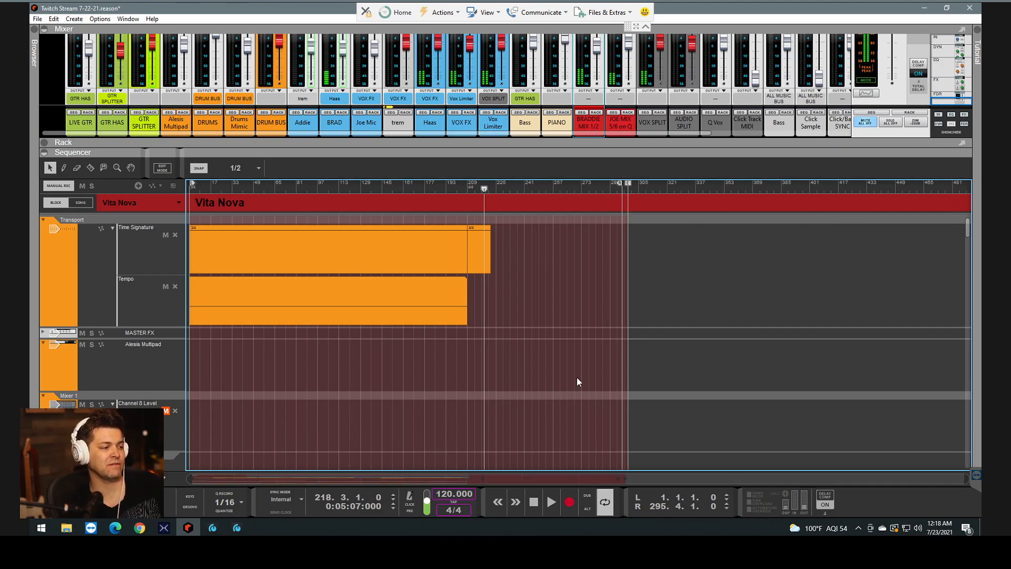
Inspect Vita Nova's time signature and tempo clips, and check the block list without switching blocks.
{"action": "scroll", "coordinate": [365, 285], "scroll_direction": "up", "scroll_amount": 2}
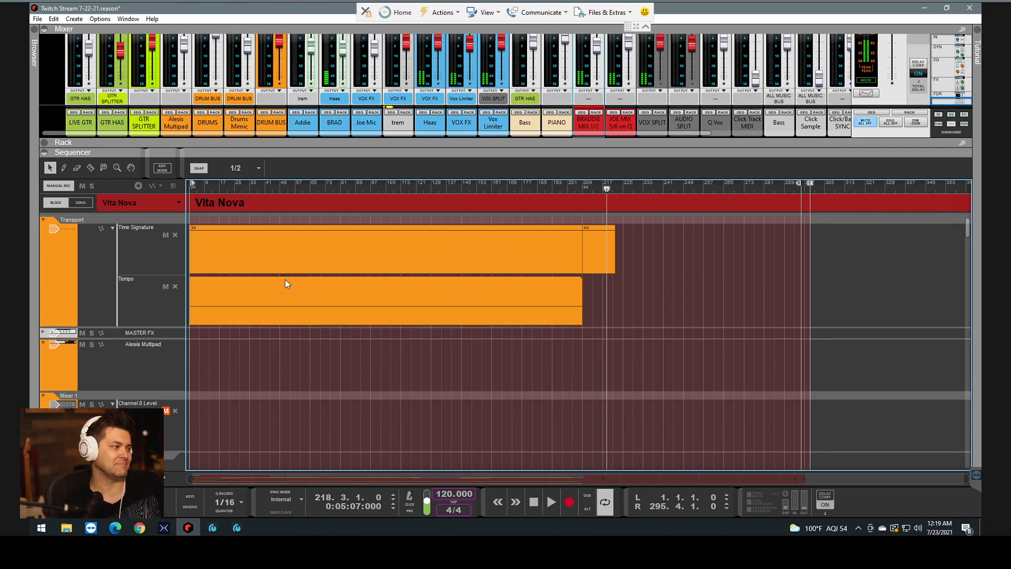
{"action": "left_click", "coordinate": [179, 205]}
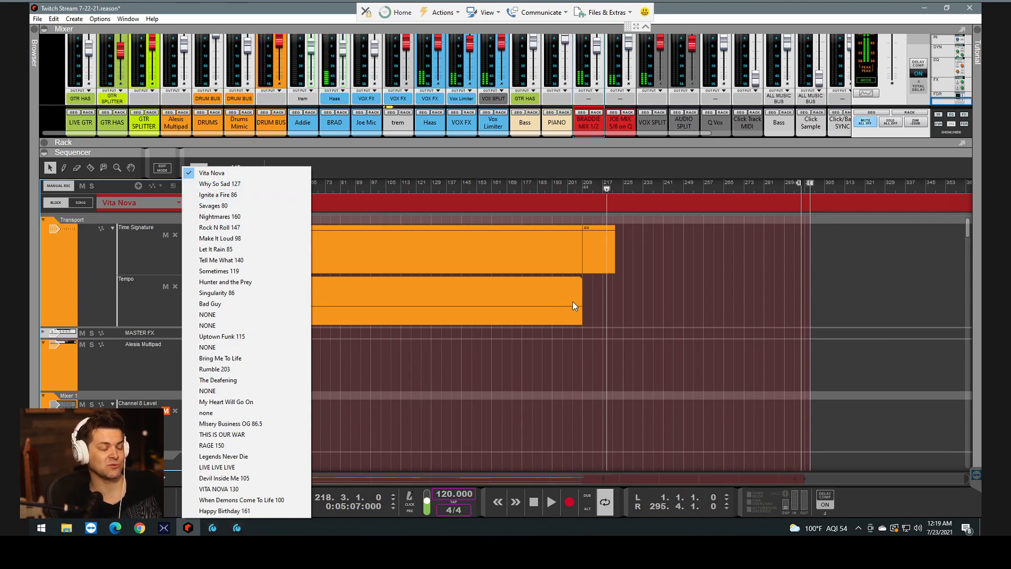
{"action": "left_click", "coordinate": [716, 259]}
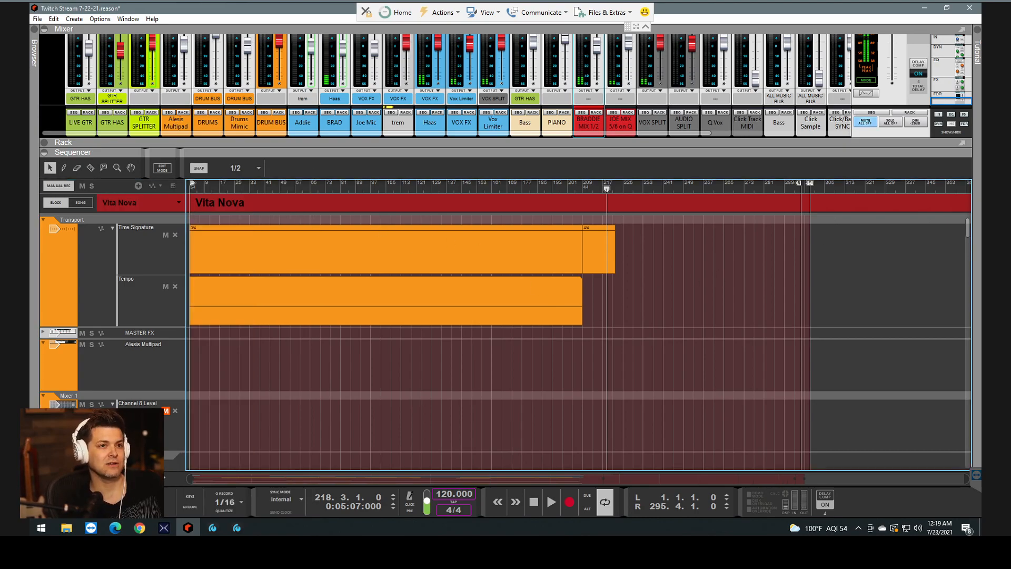